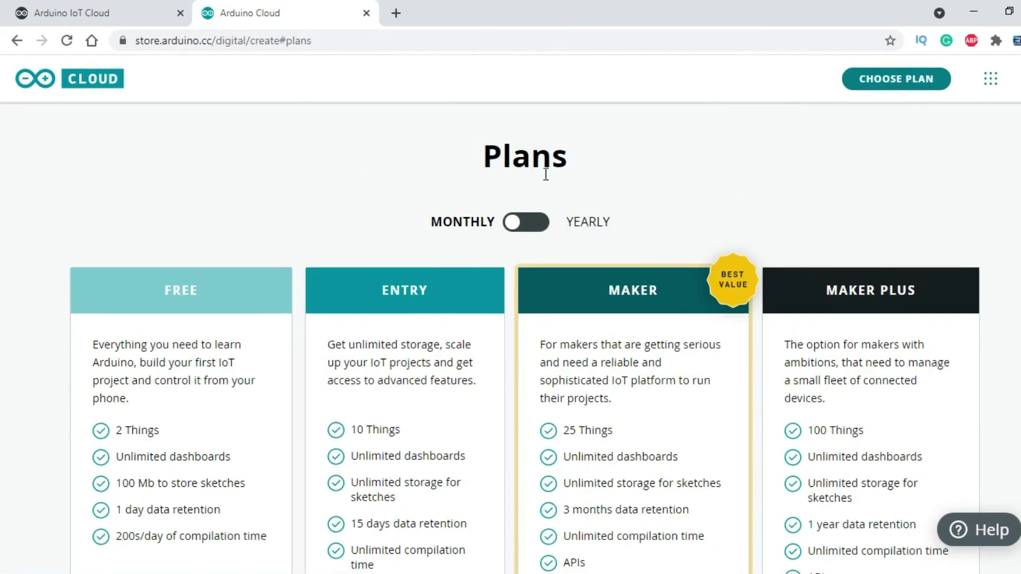
Step: Close the subscription plans page and create a new Thing
scroll(1, 336, down, 3)
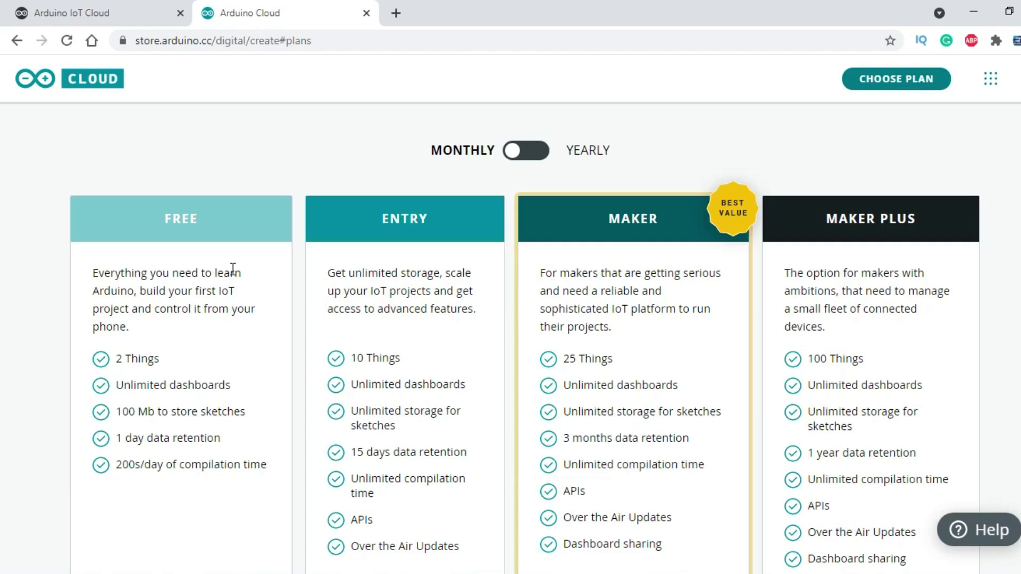
click(366, 13)
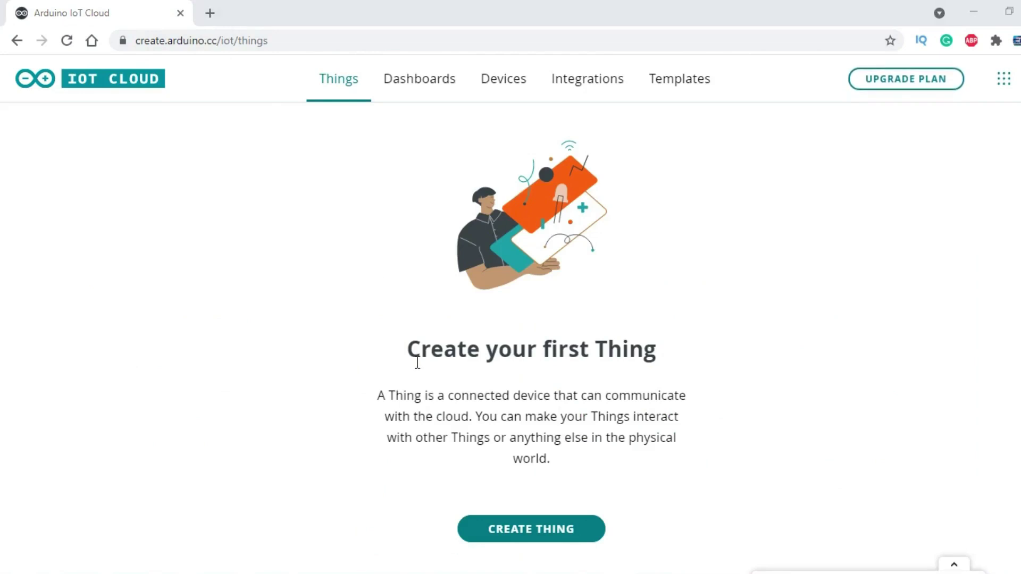
click(529, 534)
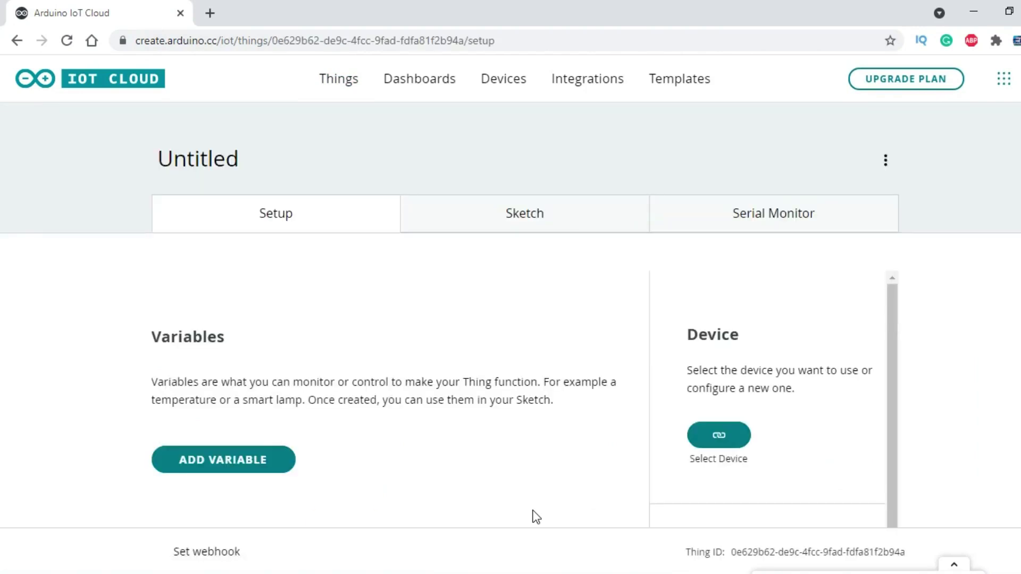
Step: Start associating a new 3rd Party device with the untitled Thing
drag(892, 367, 892, 394)
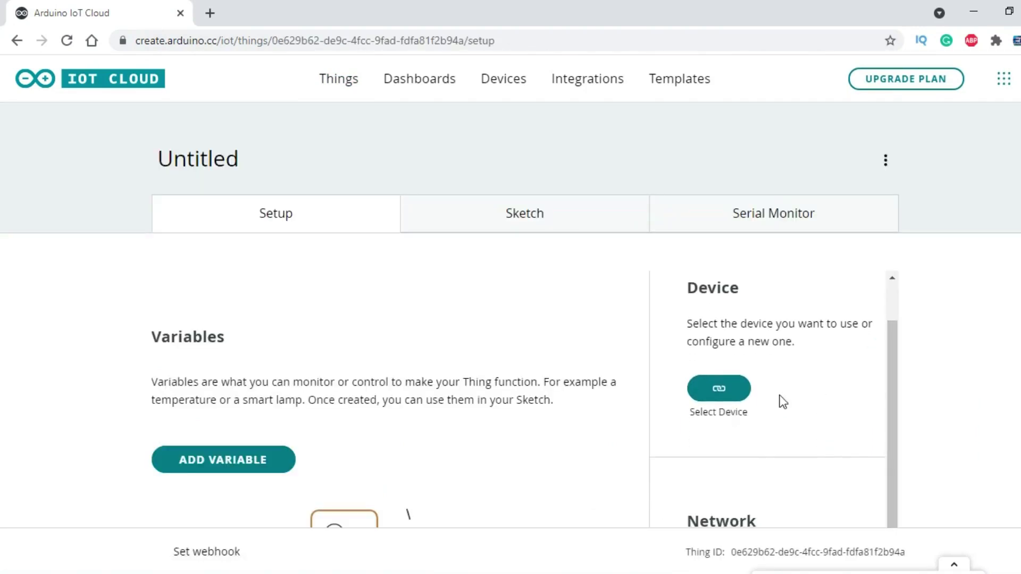
click(719, 391)
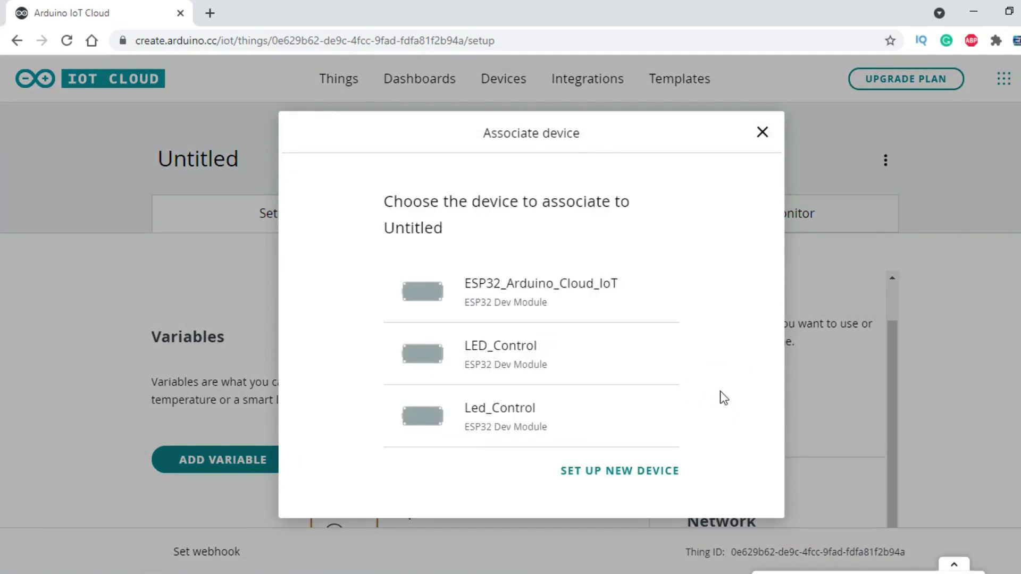
click(606, 472)
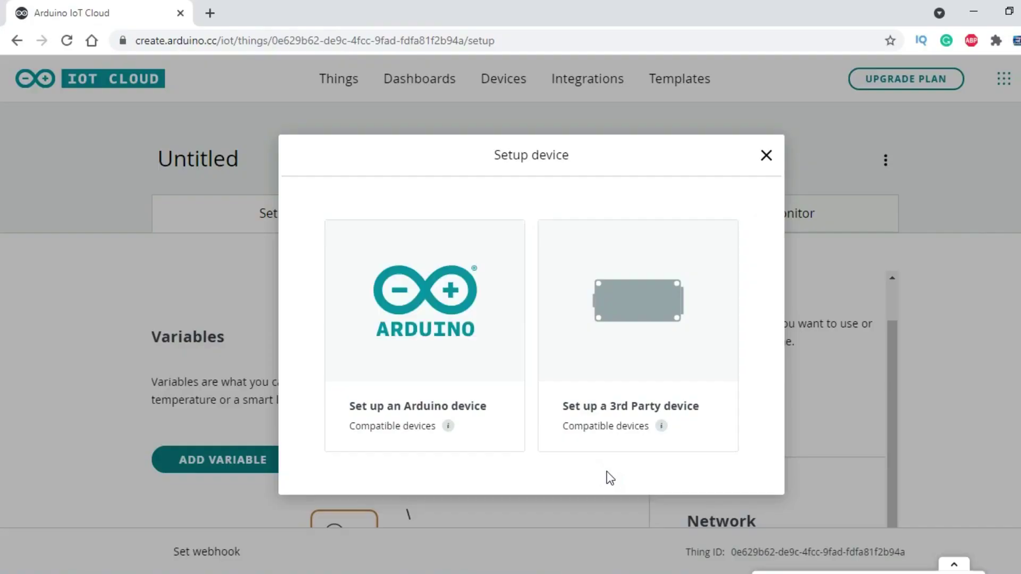
click(636, 321)
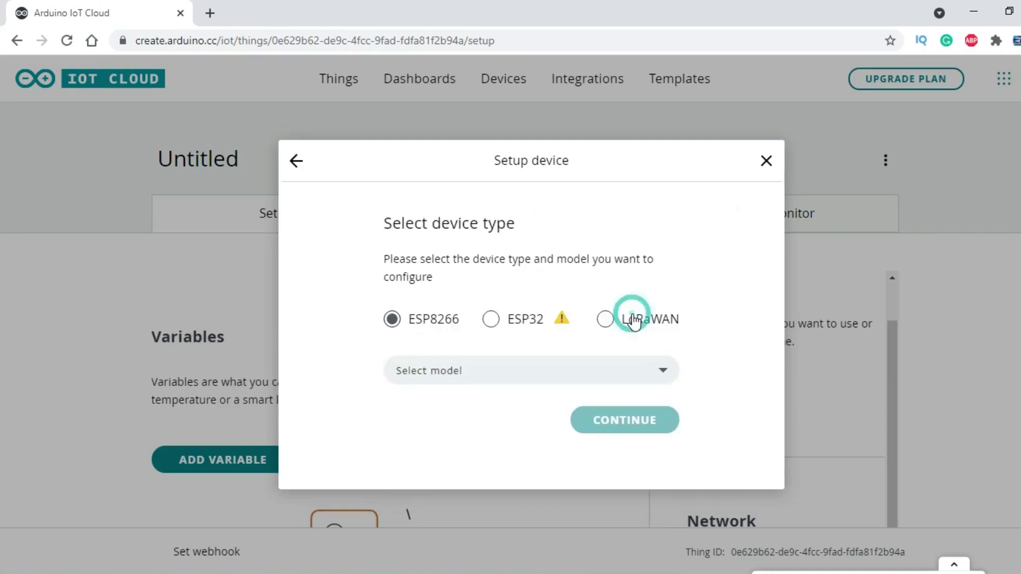
Step: Choose ESP32 as the device type and ESP32 Dev Module as the model
click(494, 324)
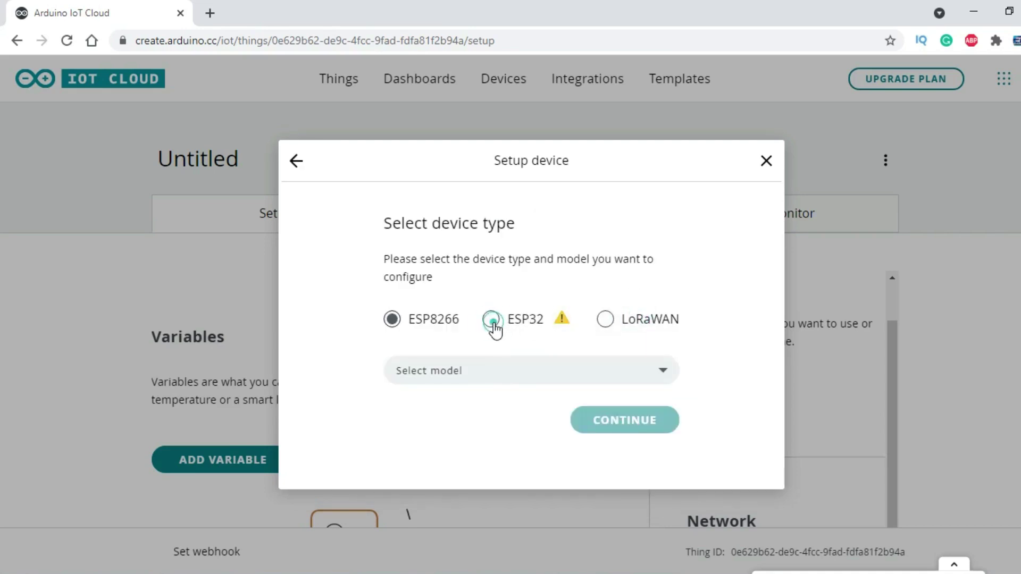
click(665, 372)
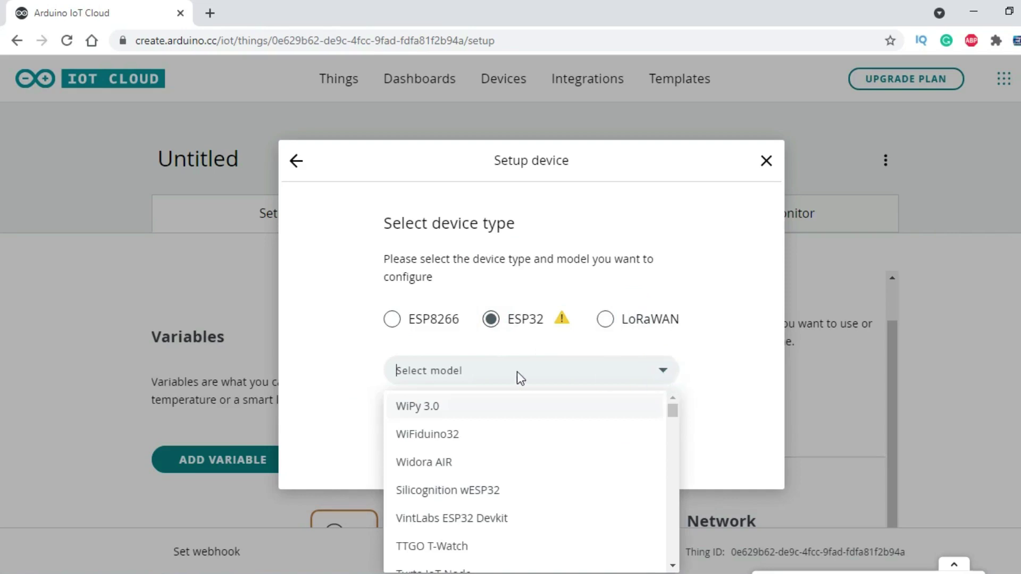
text(esp32 d)
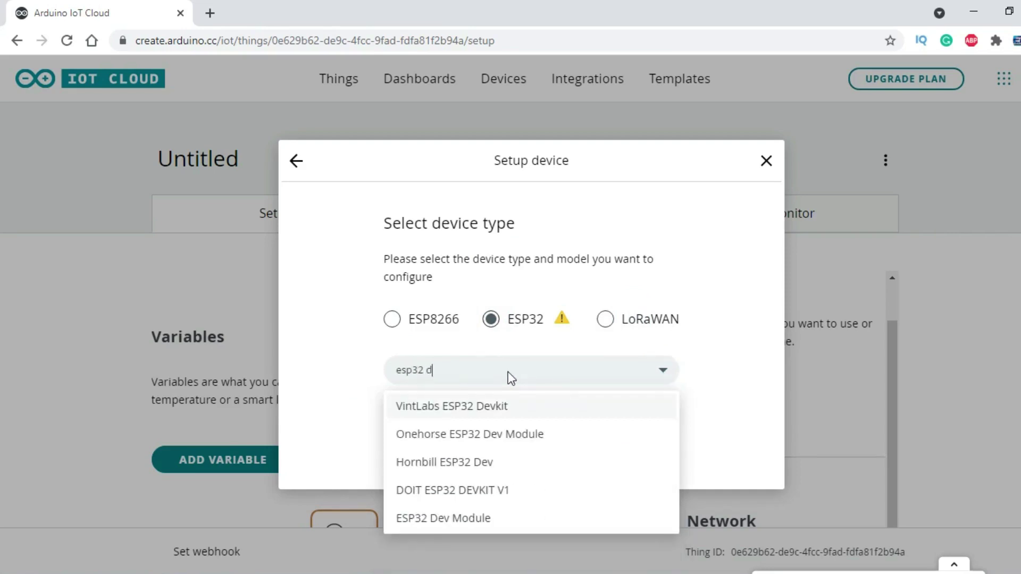
click(464, 519)
click(611, 421)
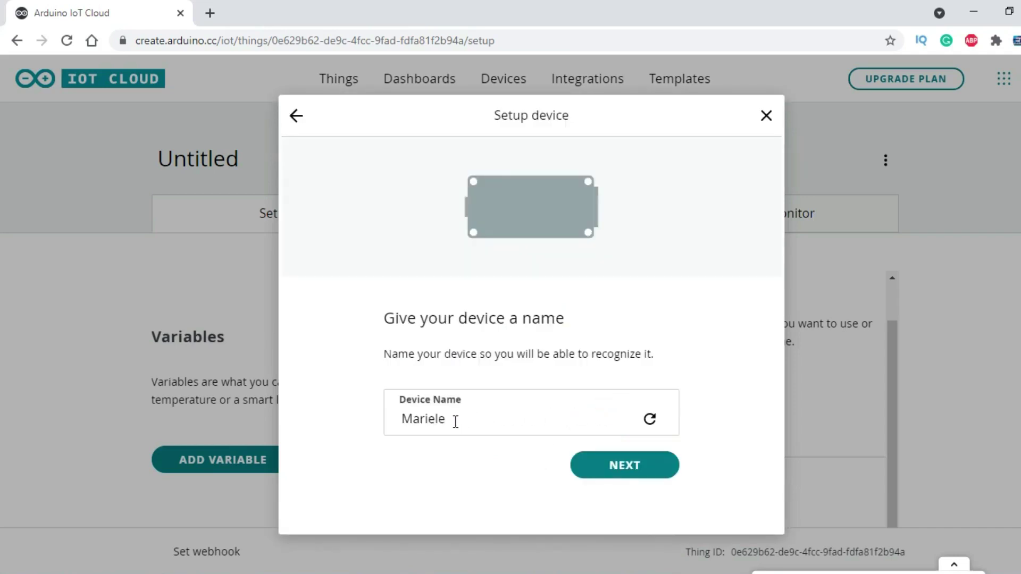
Step: Name the device Control_And_Monitoring and continue to its credentials
drag(456, 422, 403, 420)
text(Co)
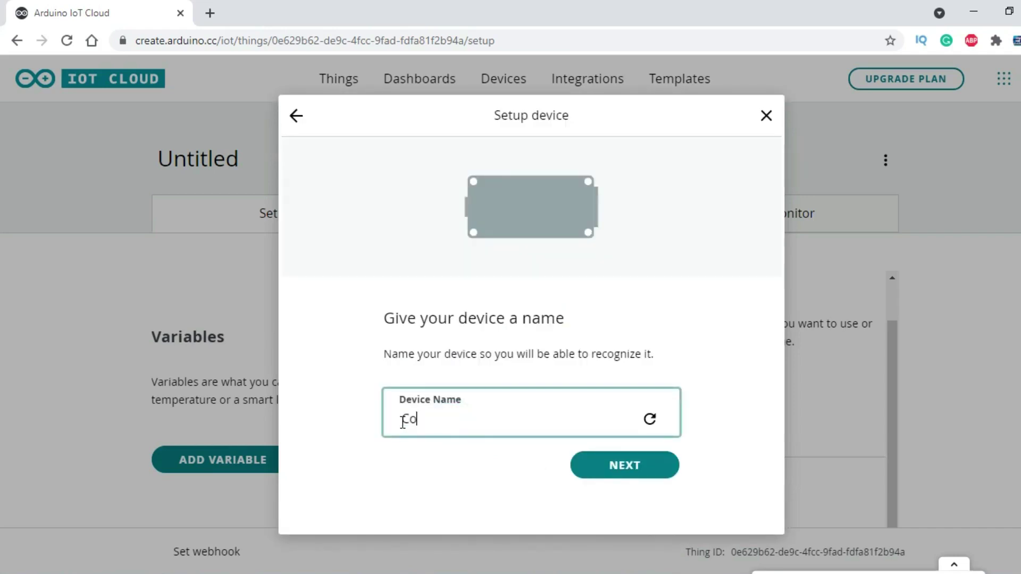
text(ntrol_And_Monitoring)
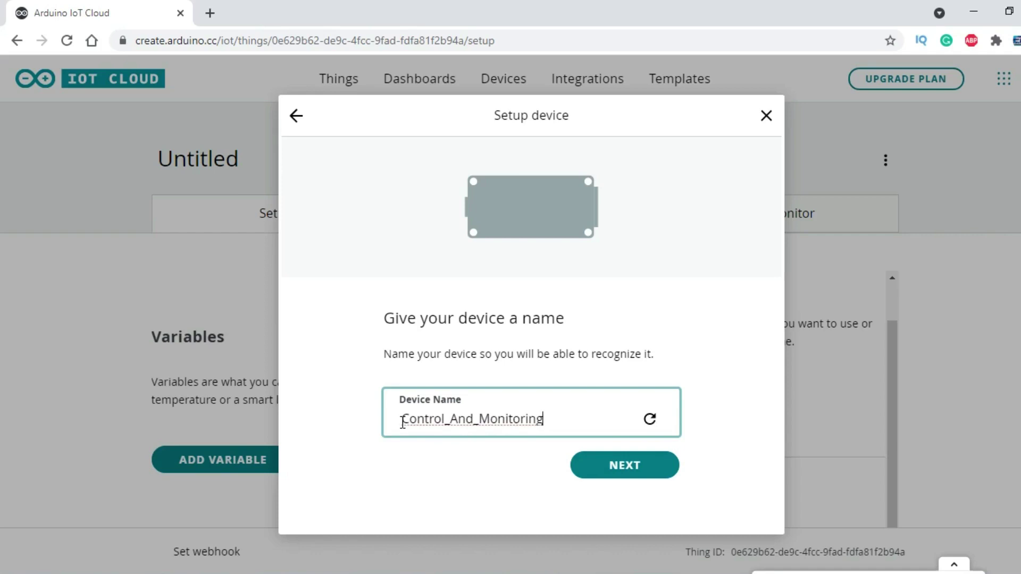
click(644, 468)
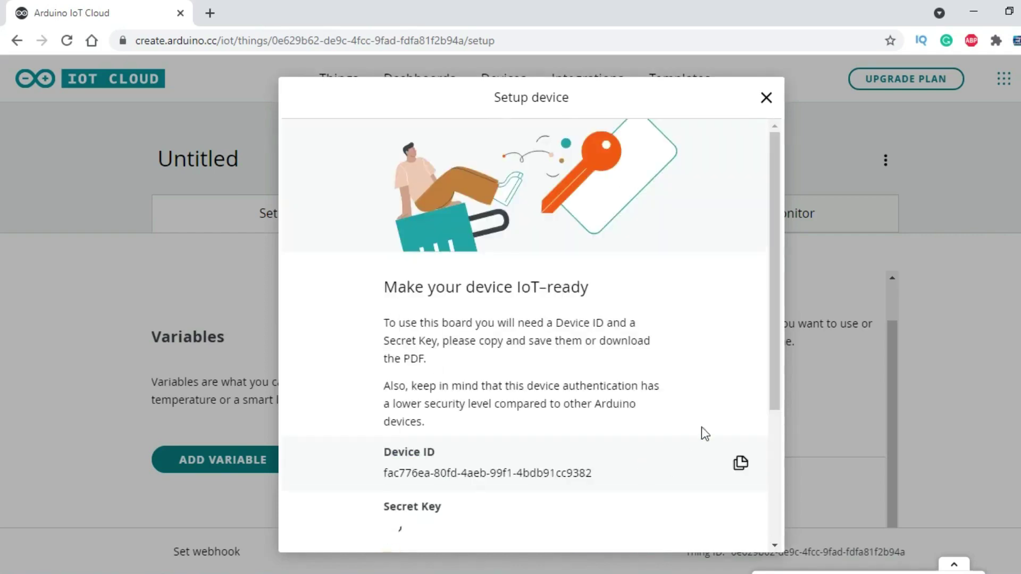
Step: Download the PDF with the device ID and secret key, and complete the device setup, acknowledging that both are saved
drag(774, 350, 767, 442)
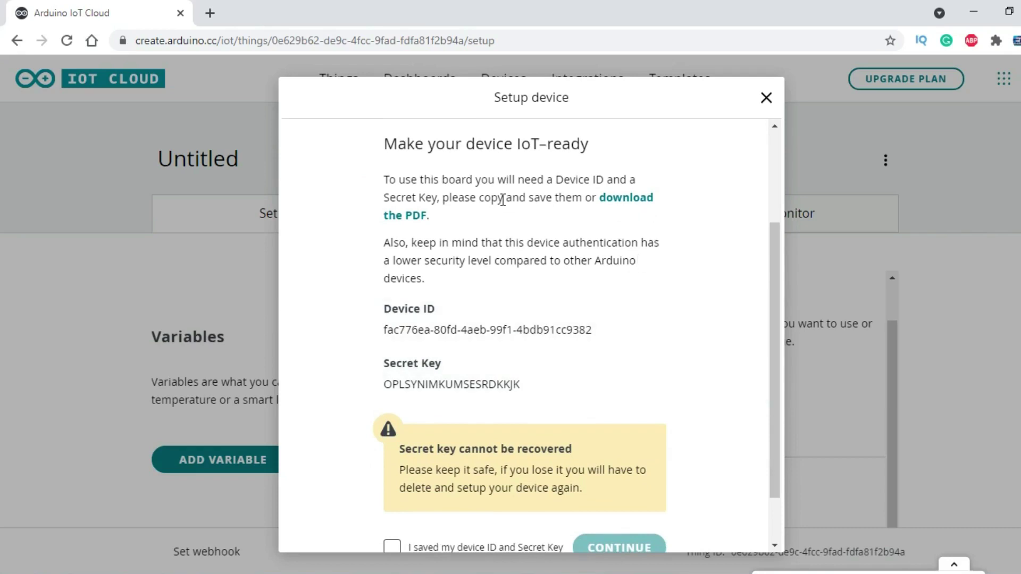
click(633, 201)
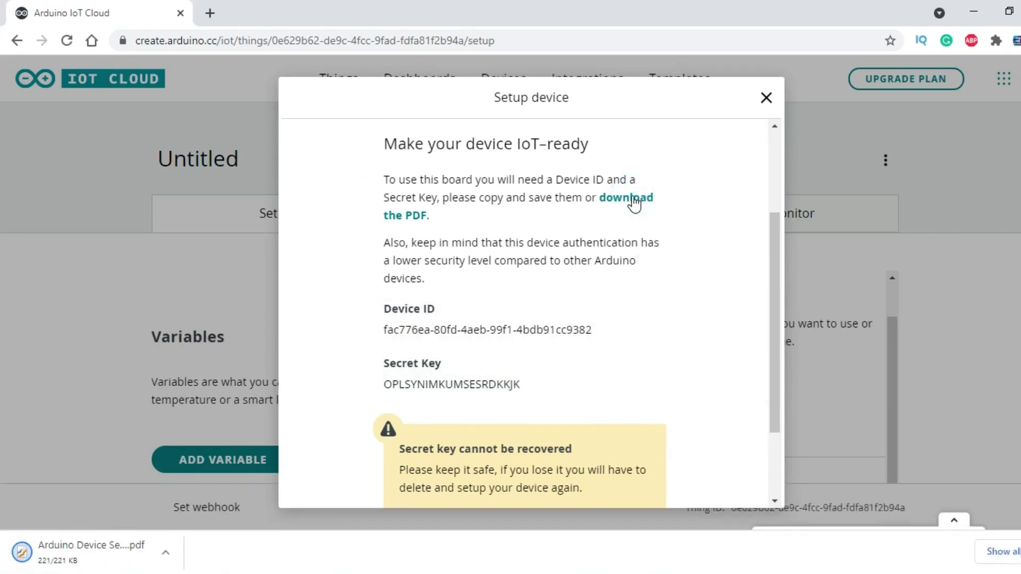
drag(772, 259, 770, 329)
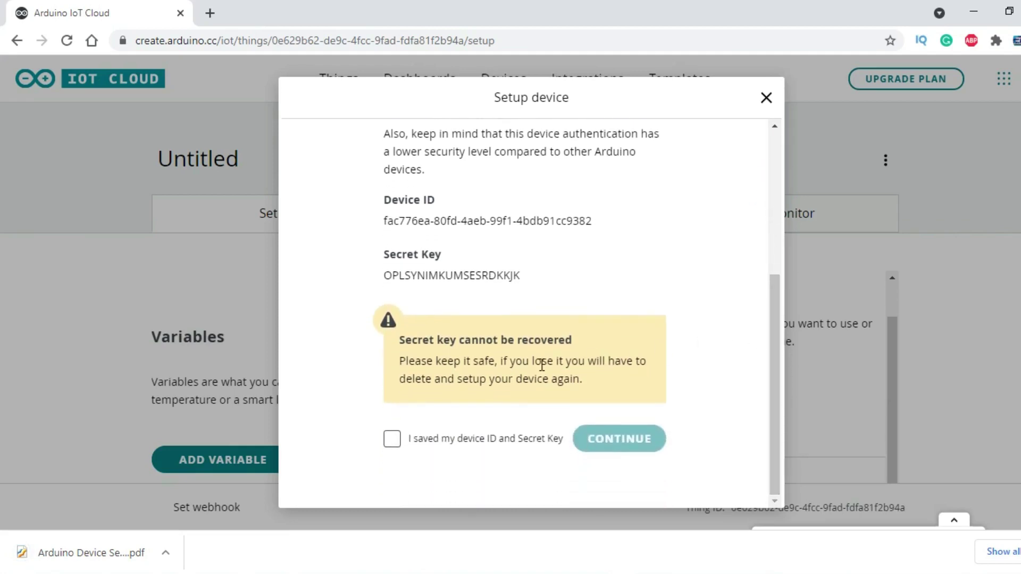
click(392, 442)
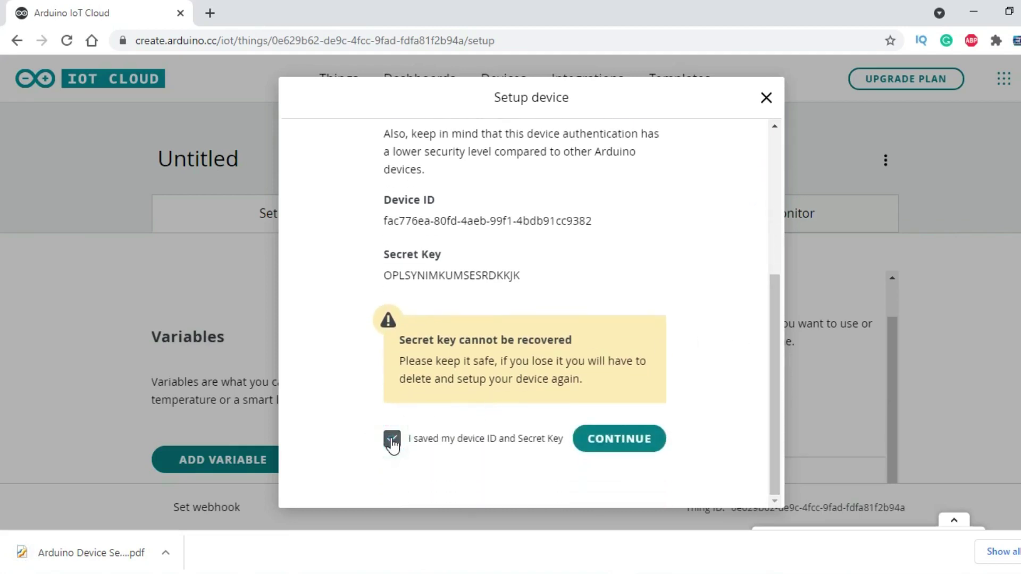
click(612, 445)
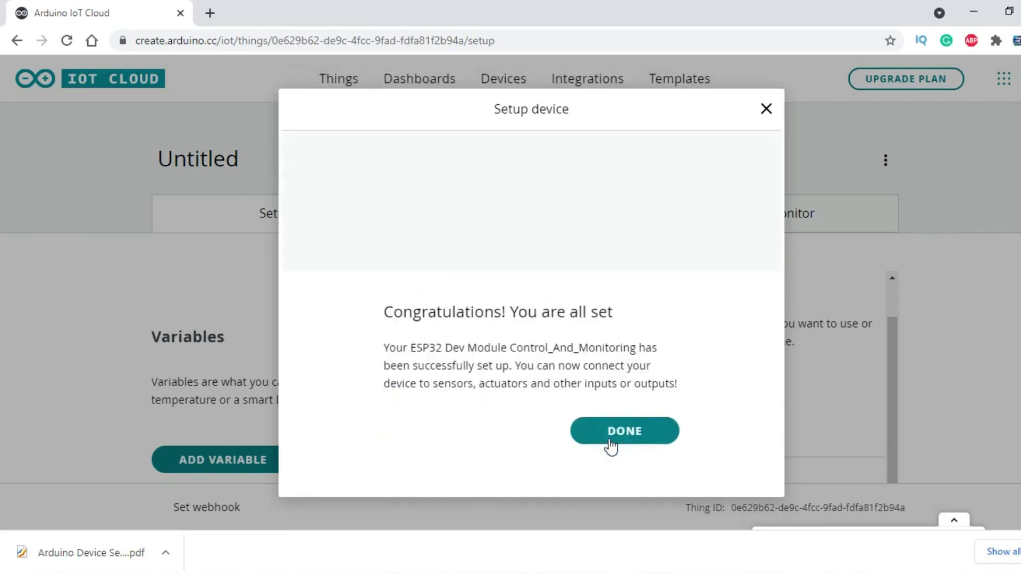
click(620, 433)
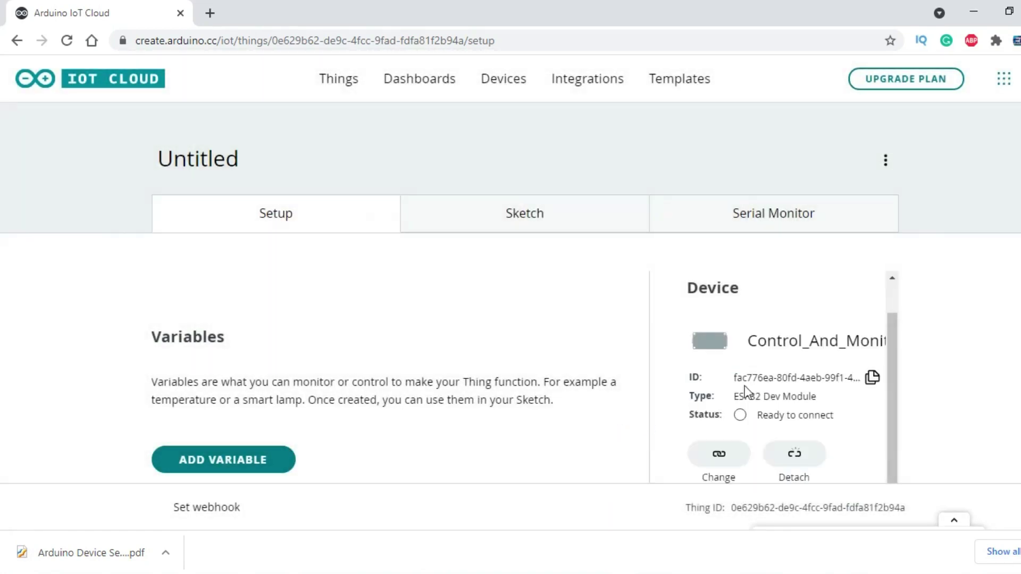
Step: Add a Boolean variable named LED to the Thing with Read & Write permission and the On change update policy
scroll(1, 282, down, 3)
scroll(1, 273, down, 3)
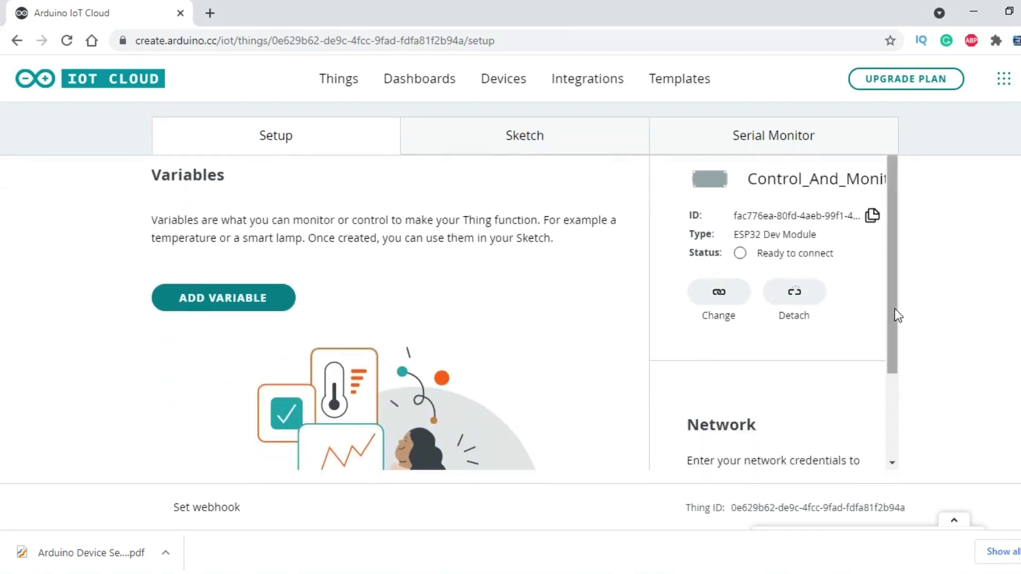
drag(896, 314, 896, 396)
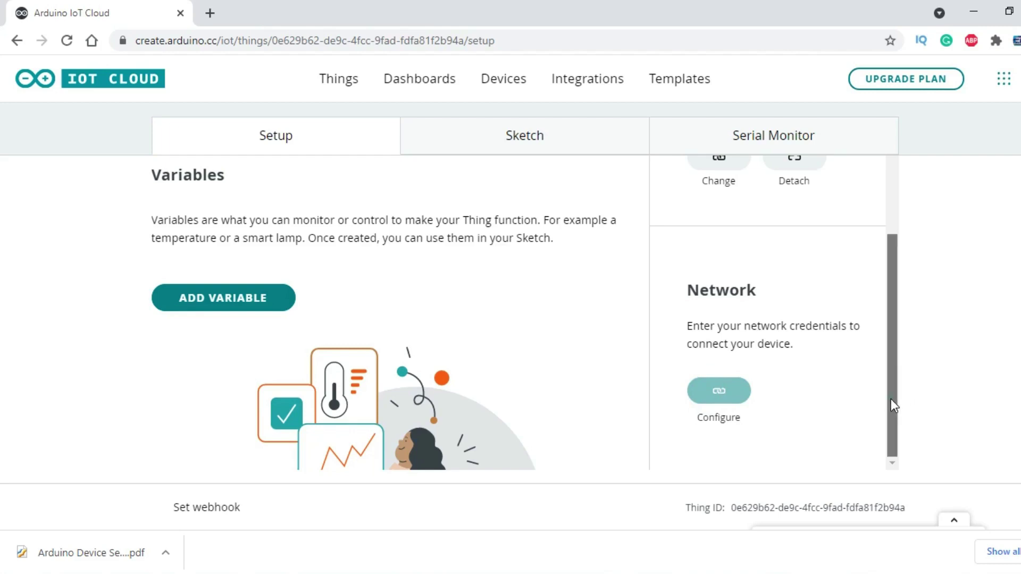
drag(891, 399, 897, 312)
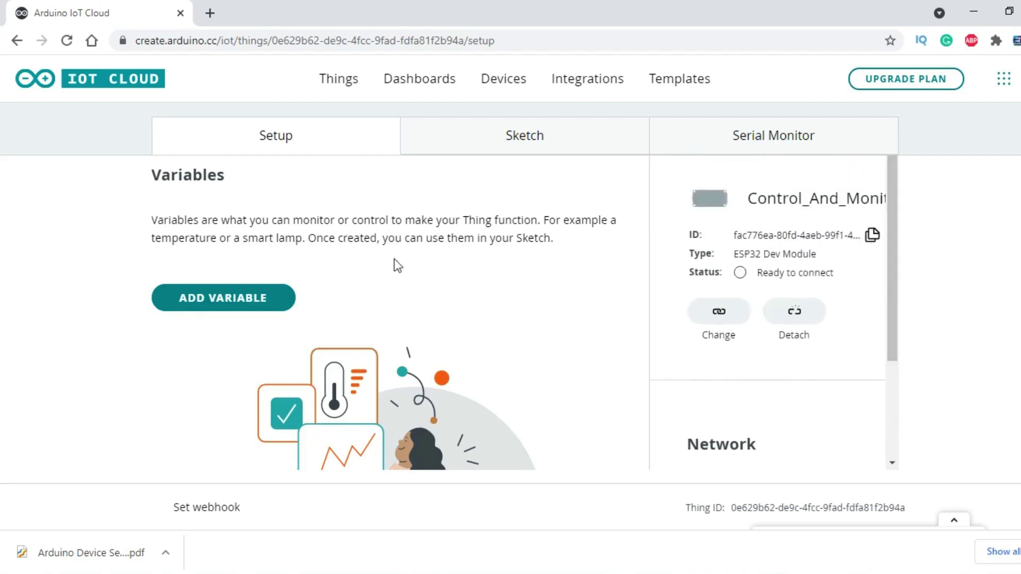
click(221, 301)
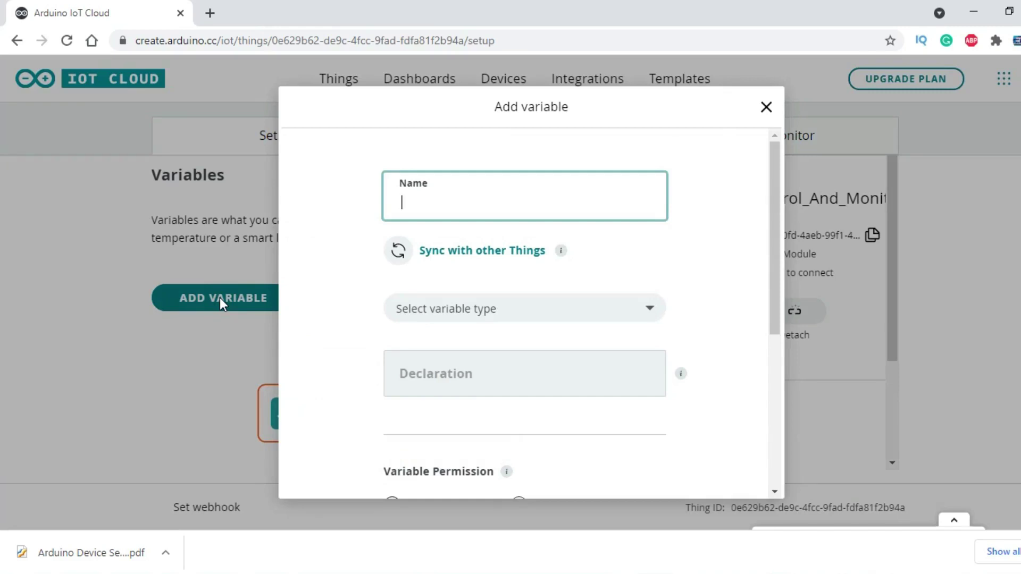
text(LED)
click(656, 314)
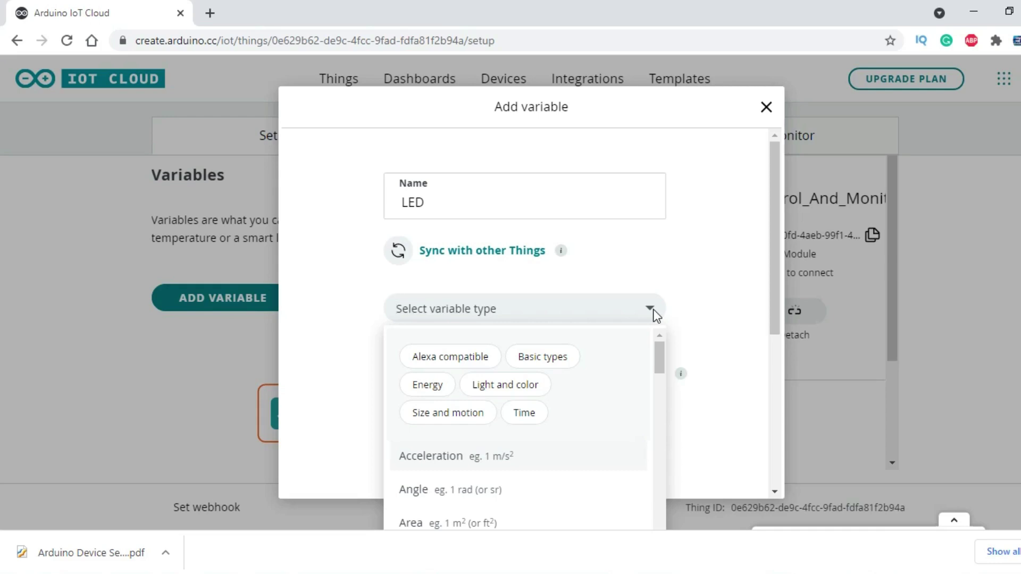
text(BO)
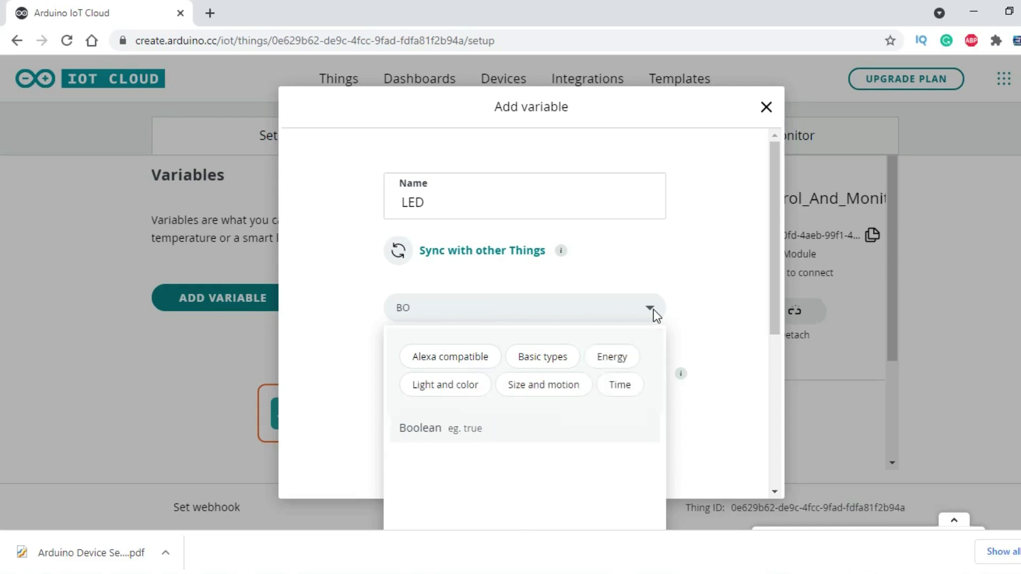
click(438, 430)
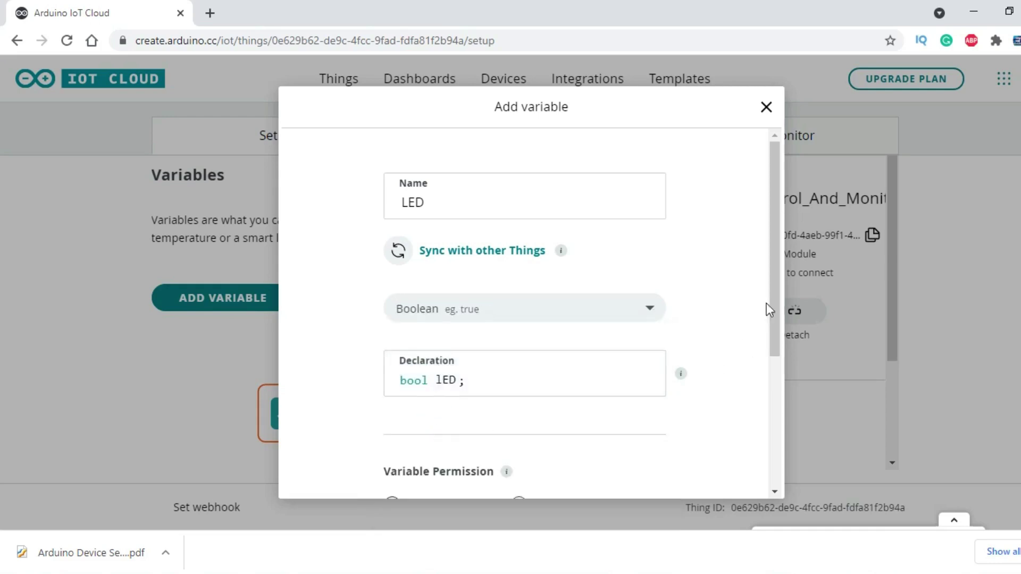
drag(769, 305, 775, 421)
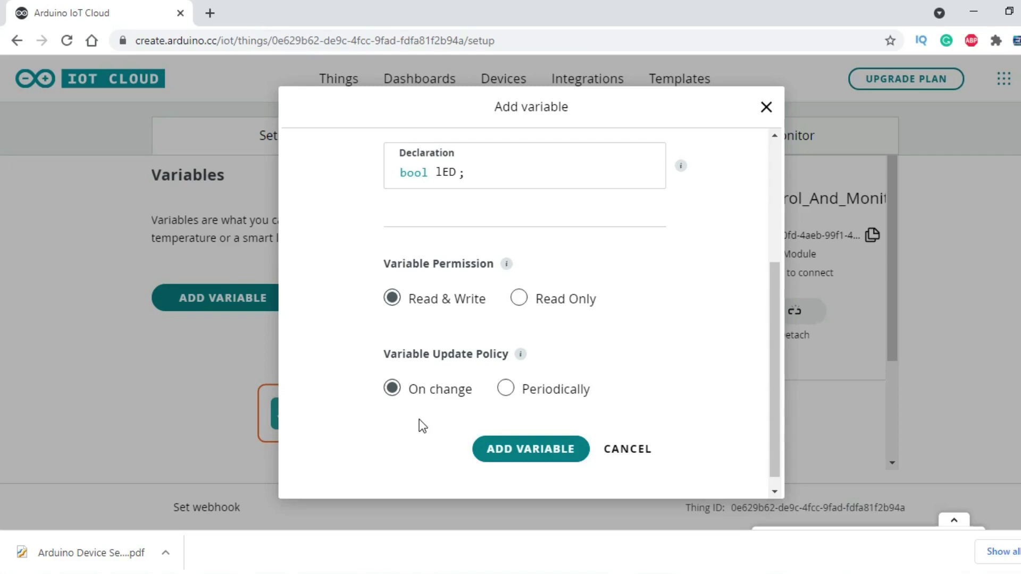
click(533, 454)
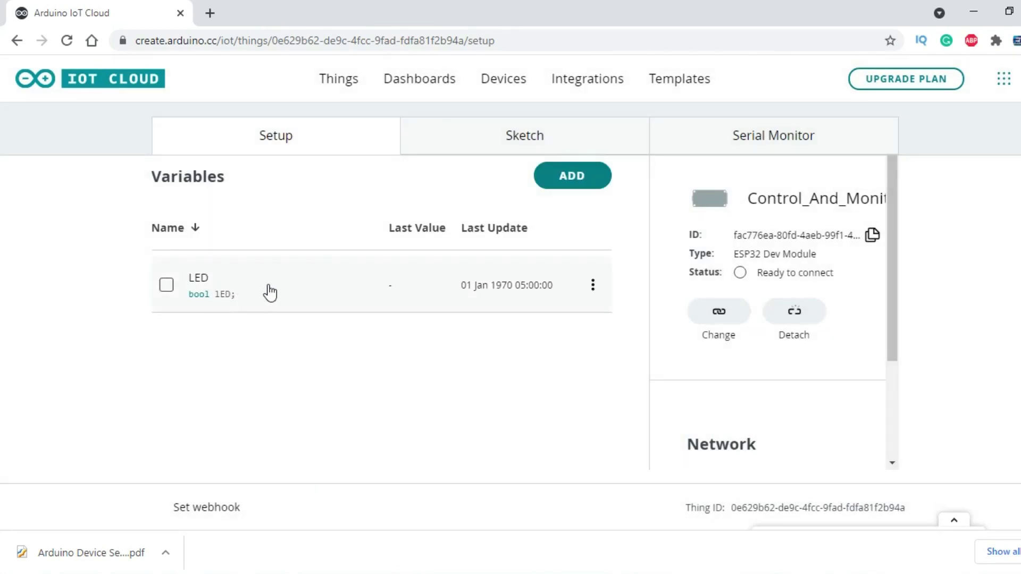
Step: Open the Thing's network configuration and enter AndroidAP7DF8 as the network name together with the Wi-Fi password
drag(892, 321, 891, 422)
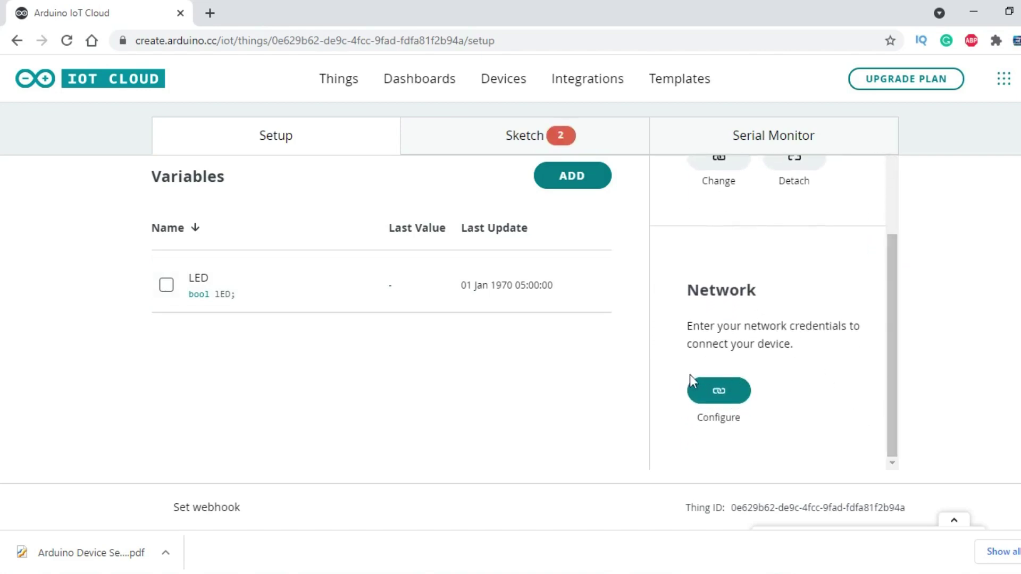
click(721, 395)
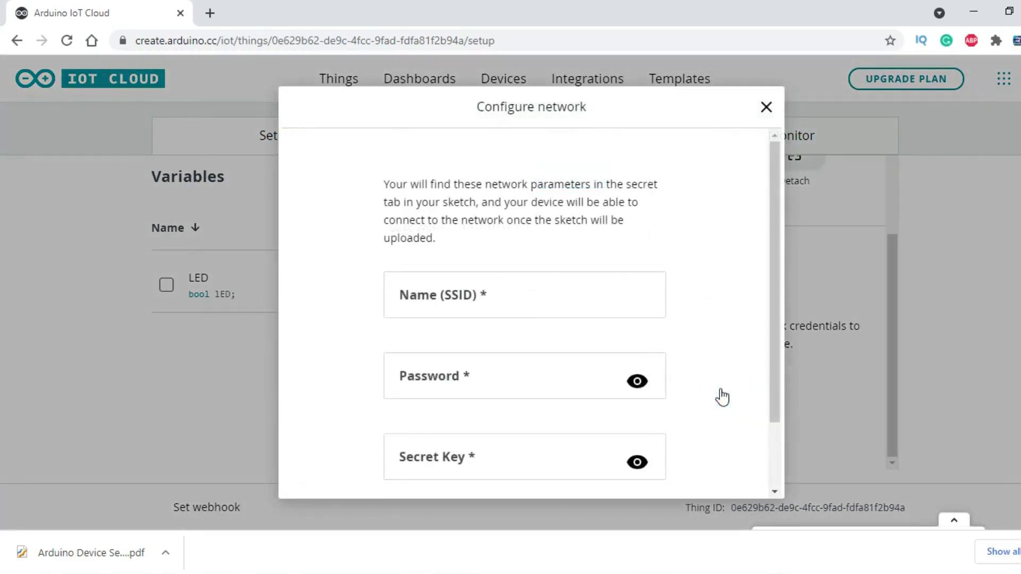
click(454, 294)
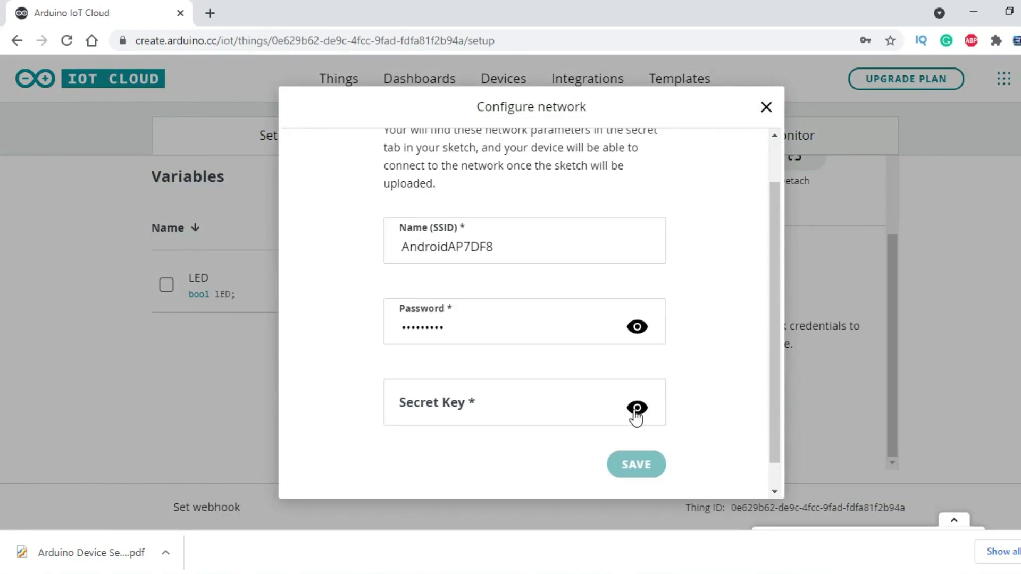
Step: Copy the secret key from the downloaded device PDF into the network configuration's Secret Key field, save the credentials and close the PDF
click(556, 407)
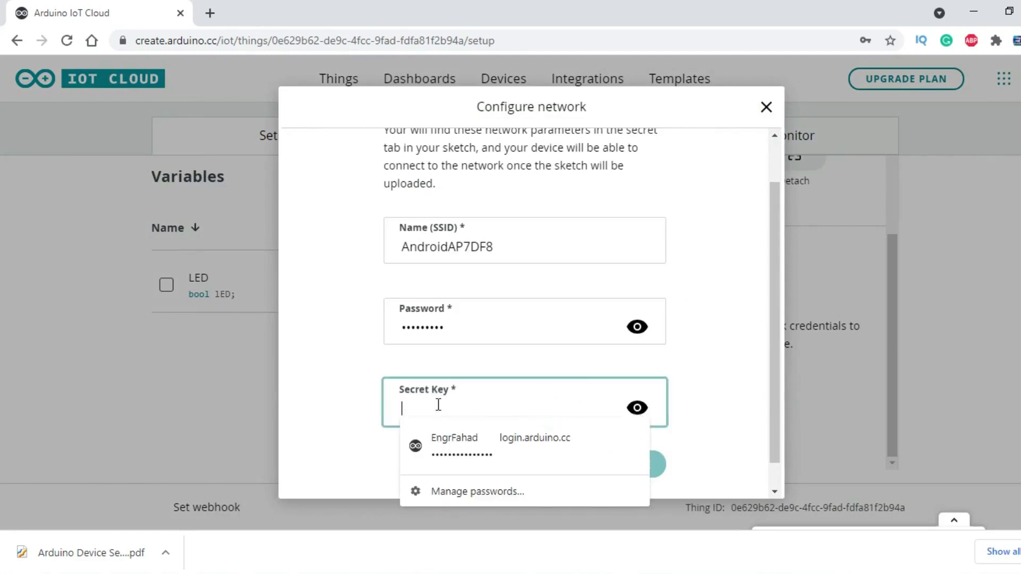
click(72, 552)
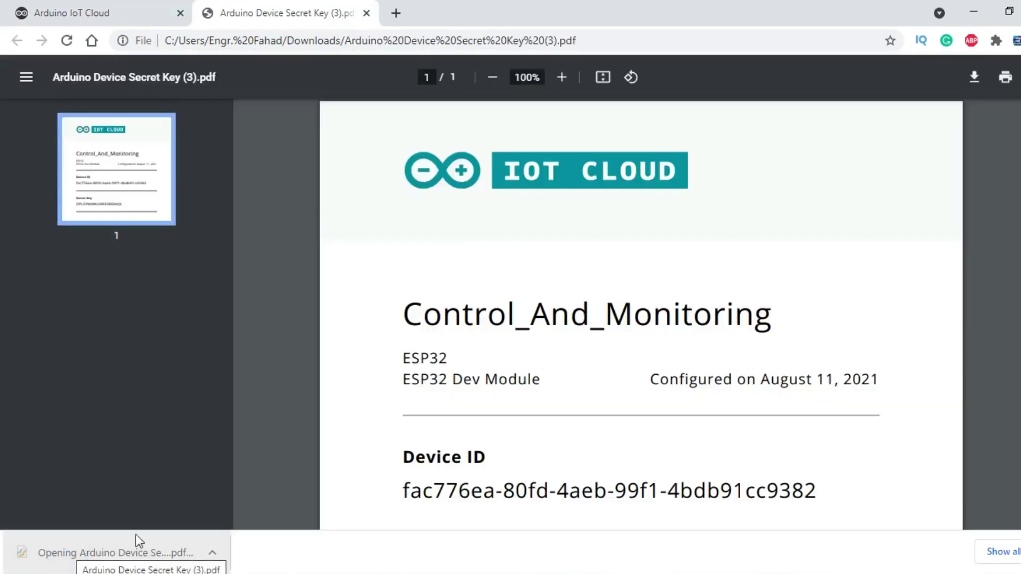
scroll(428, 455, down, 1)
drag(404, 468, 664, 474)
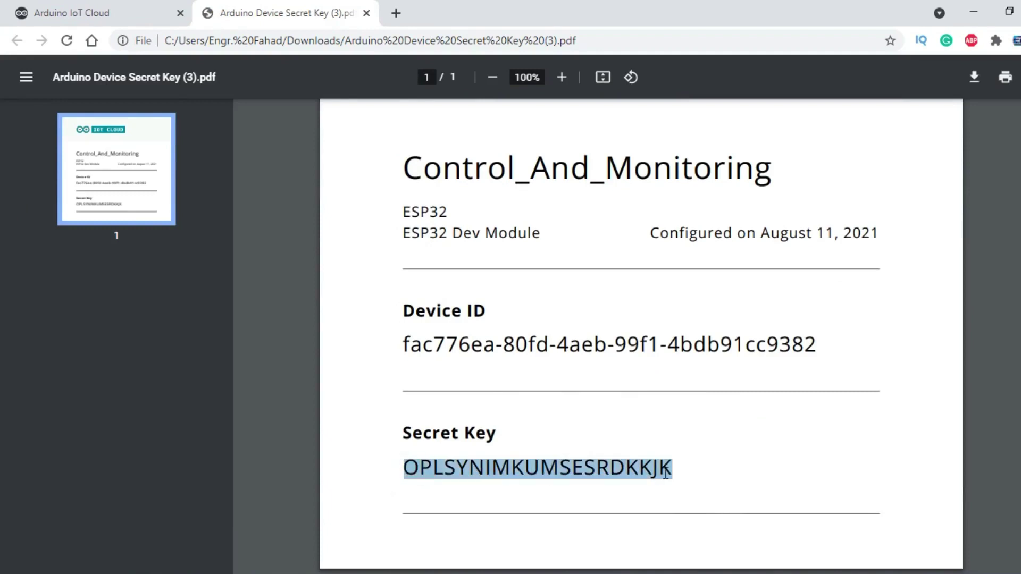
key(ctrl+c)
click(72, 12)
key(ctrl+v)
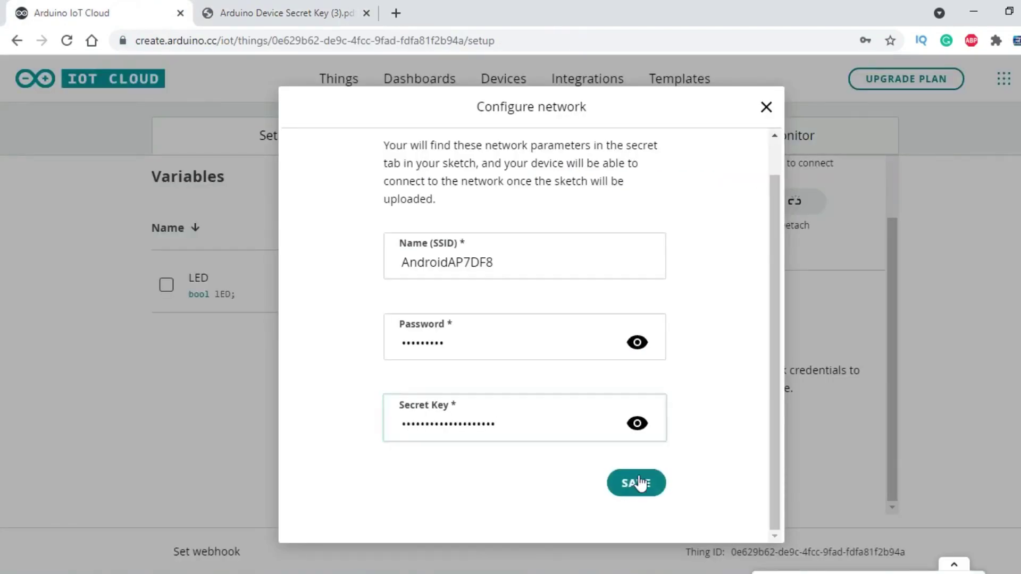
click(640, 483)
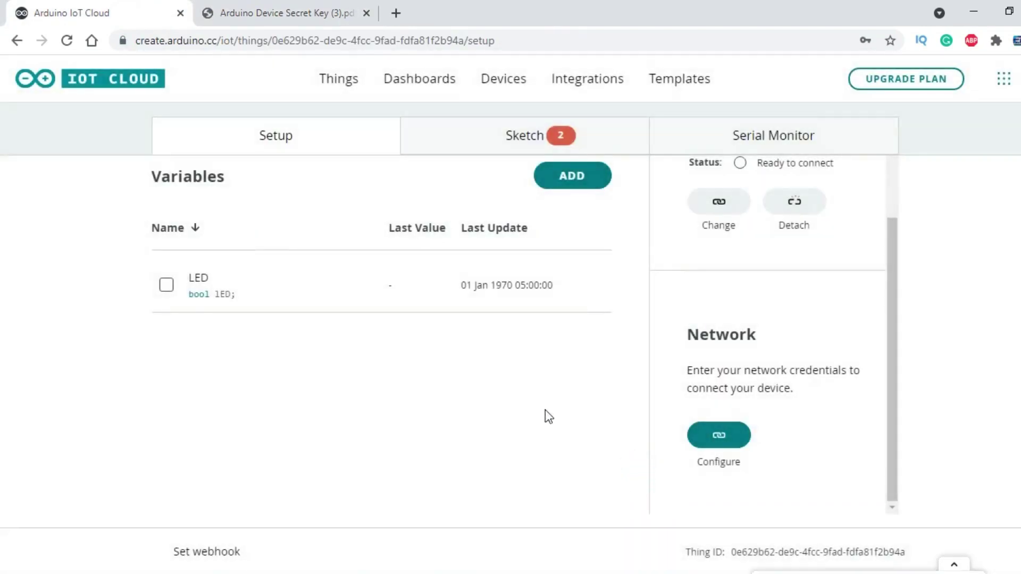
click(366, 13)
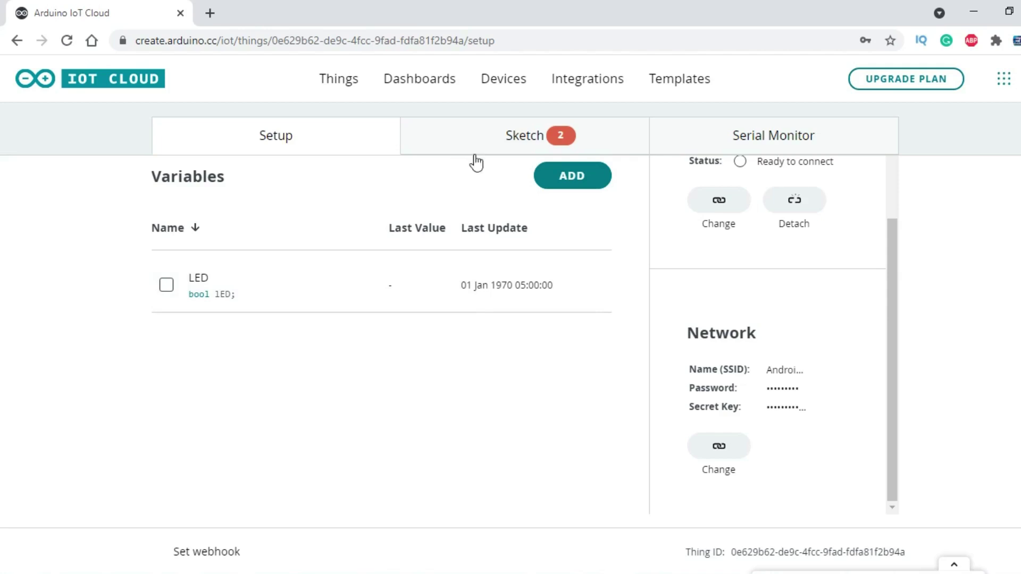
Step: Open the Thing's sketch, download the Arduino Create Agent installer from the agent info and launch it
click(494, 145)
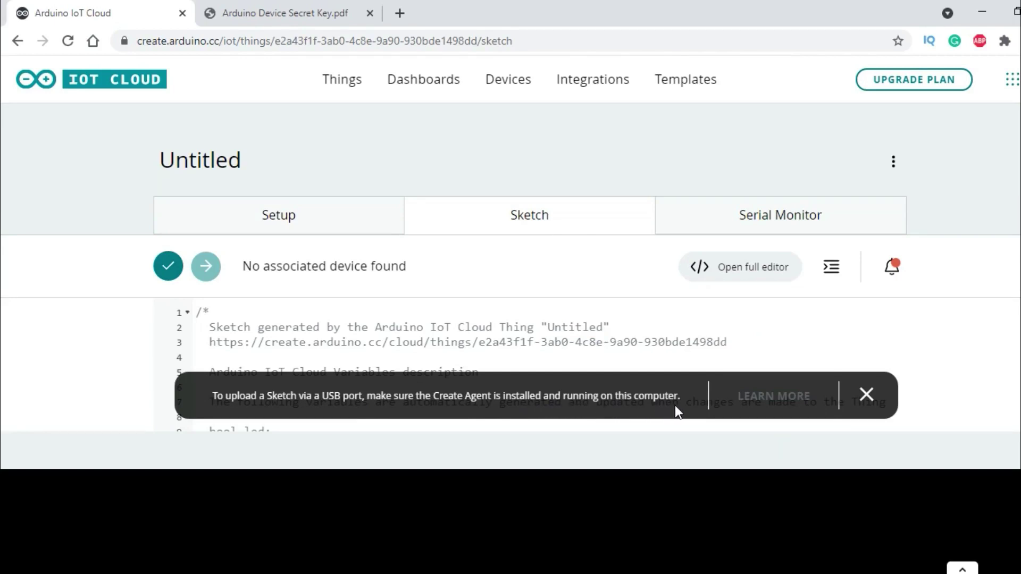
click(766, 396)
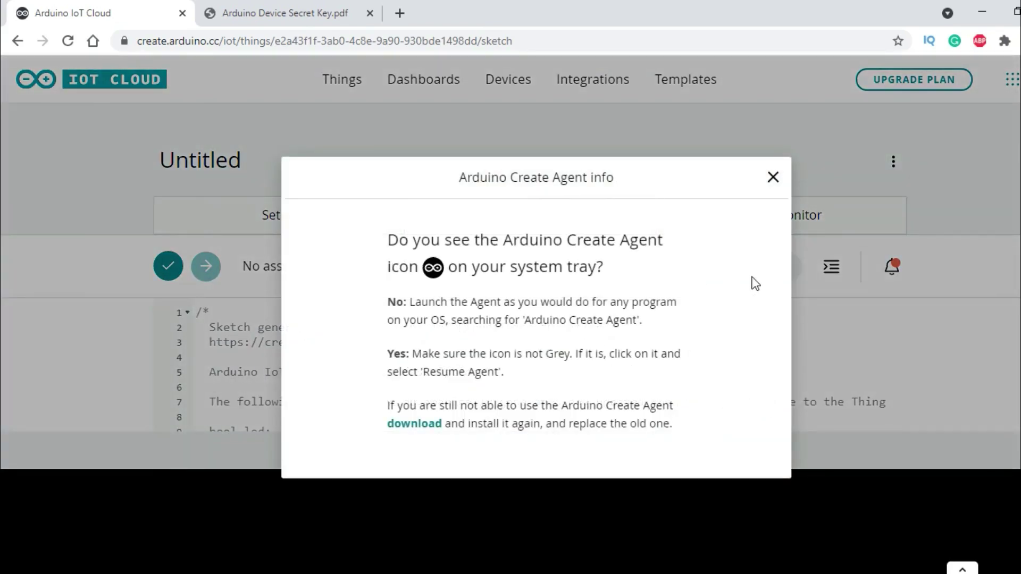
click(415, 426)
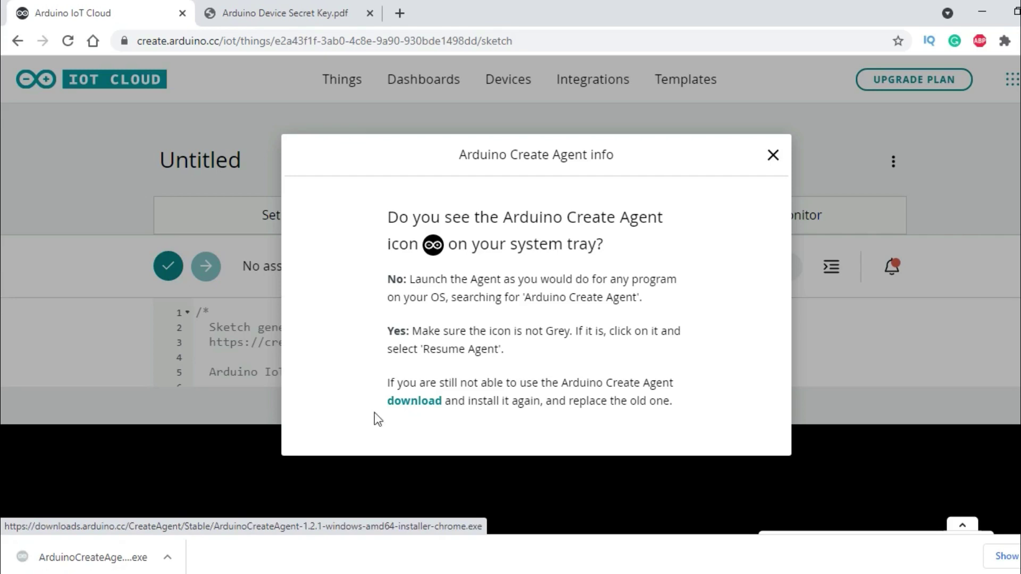
click(95, 568)
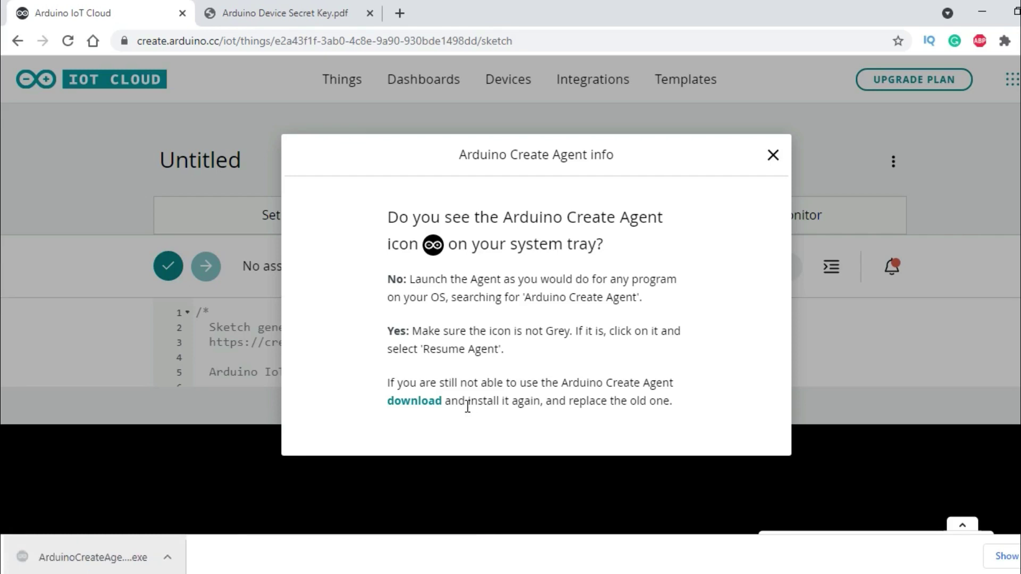
click(774, 155)
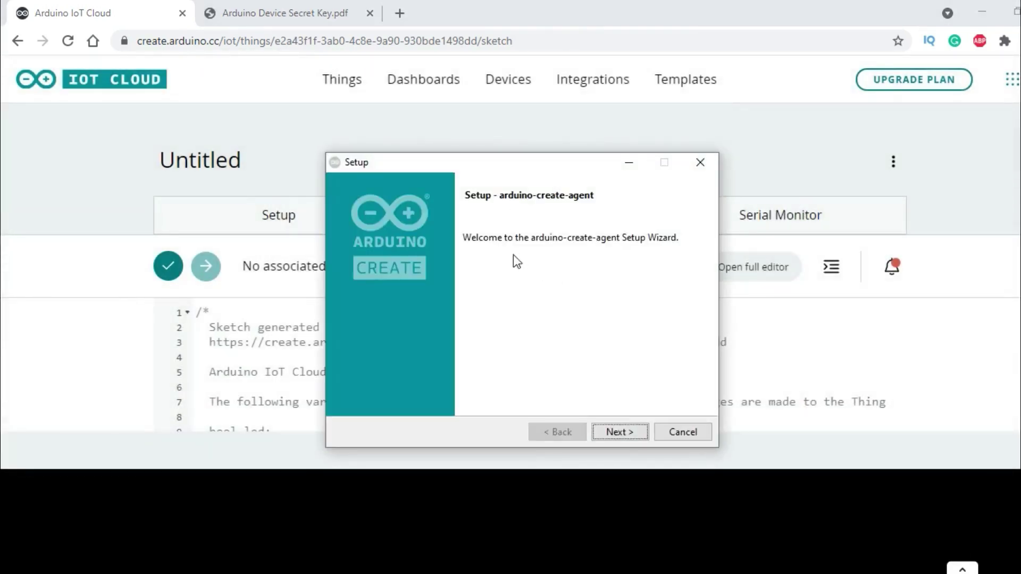
Step: Install arduino-create-agent through its setup wizard, keeping No for support of browsers other than Chrome or Firefox
click(619, 433)
click(461, 379)
click(611, 434)
click(612, 433)
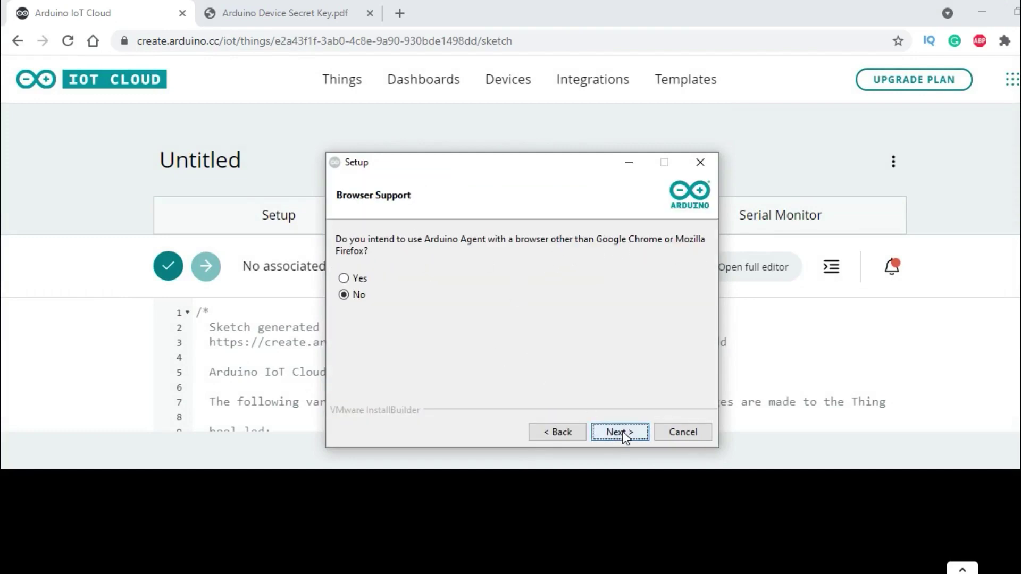
click(622, 432)
click(619, 428)
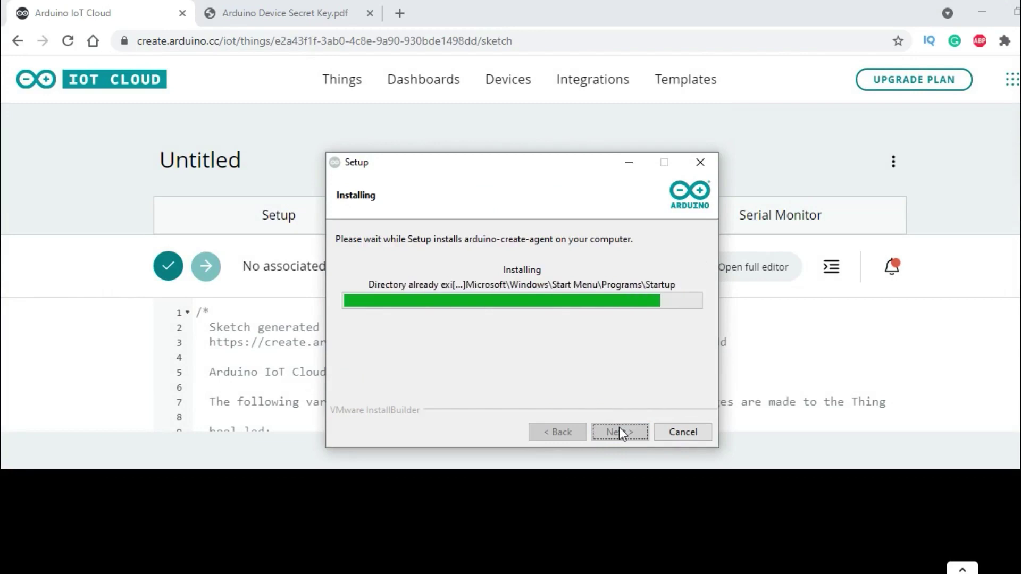
click(620, 428)
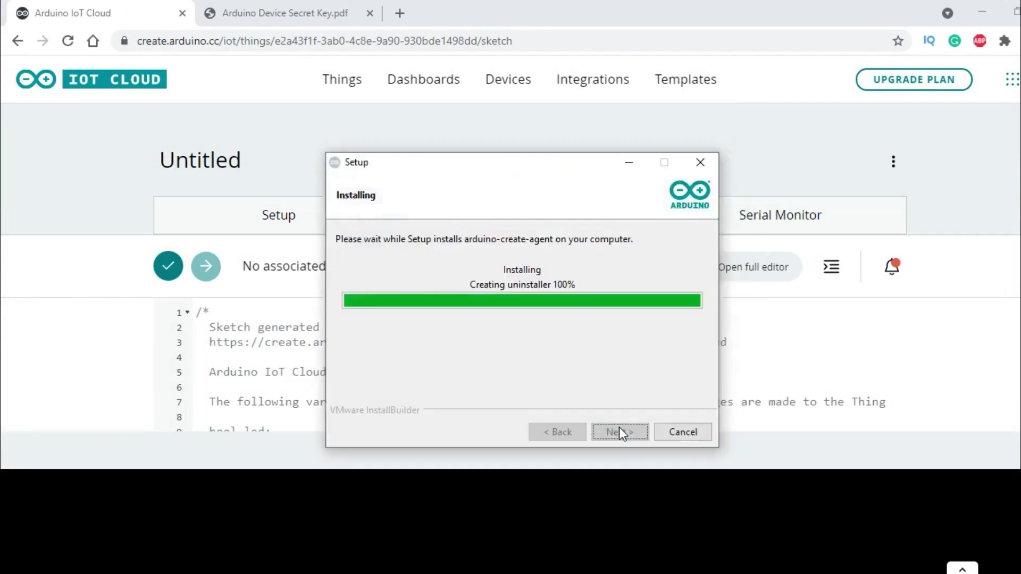
click(620, 431)
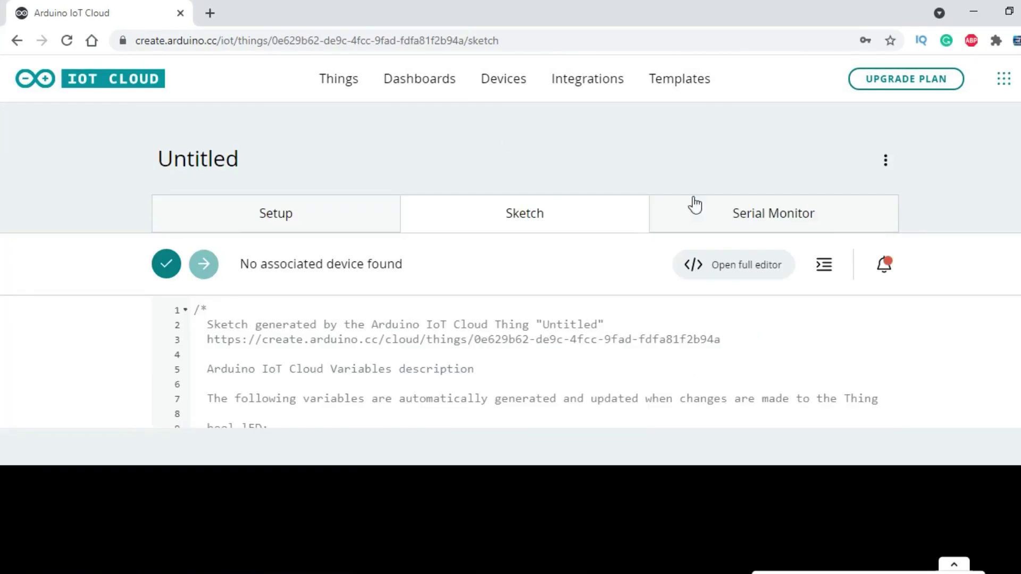
Step: Examine the generated sketch from the Boolean LED variable description through setup and loop to the onLEDChange function
scroll(0, 177, down, 3)
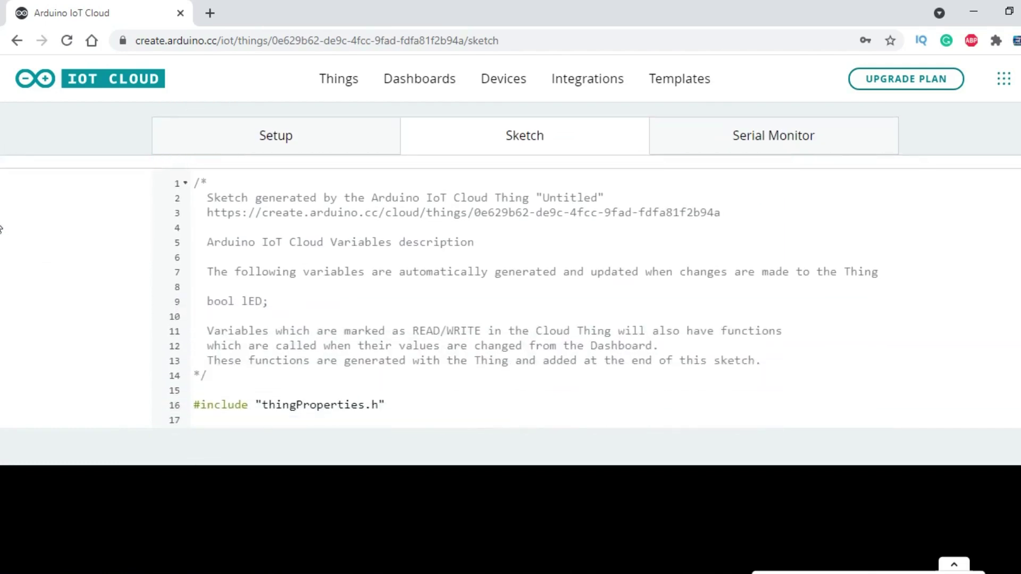
drag(273, 297, 234, 301)
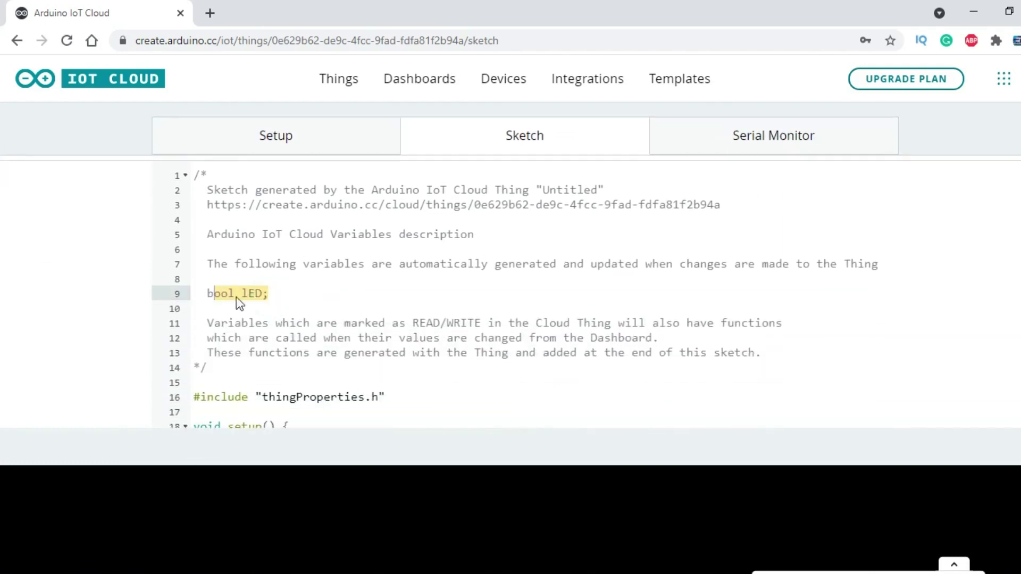
click(296, 294)
scroll(1, 253, down, 7)
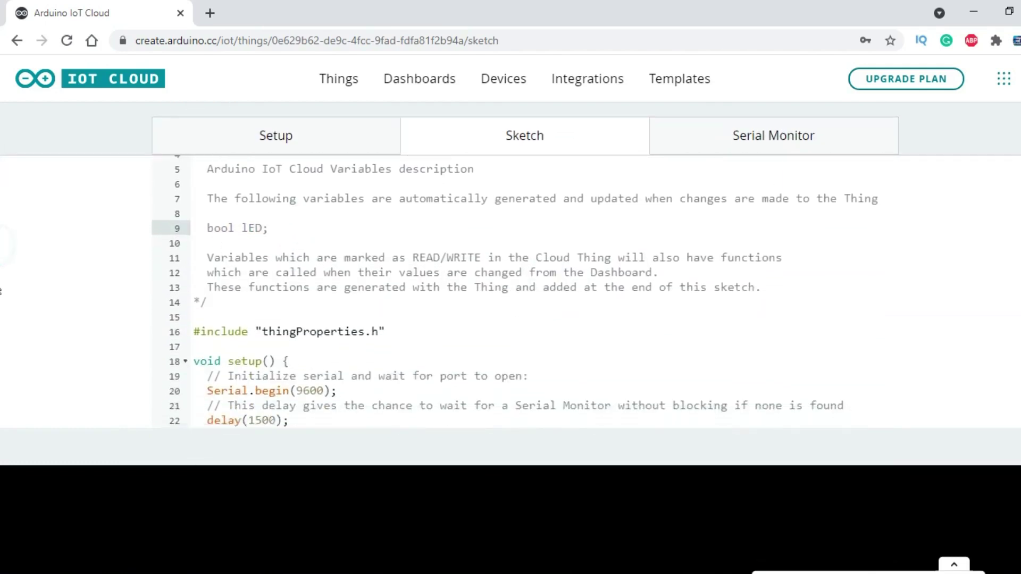
scroll(510, 293, down, 3)
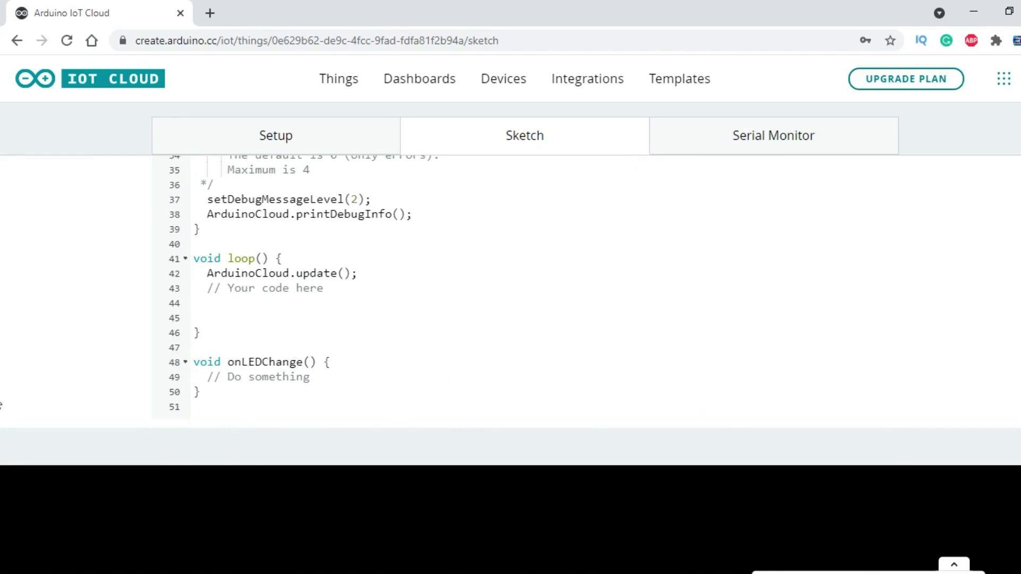
scroll(1, 404, up, 9)
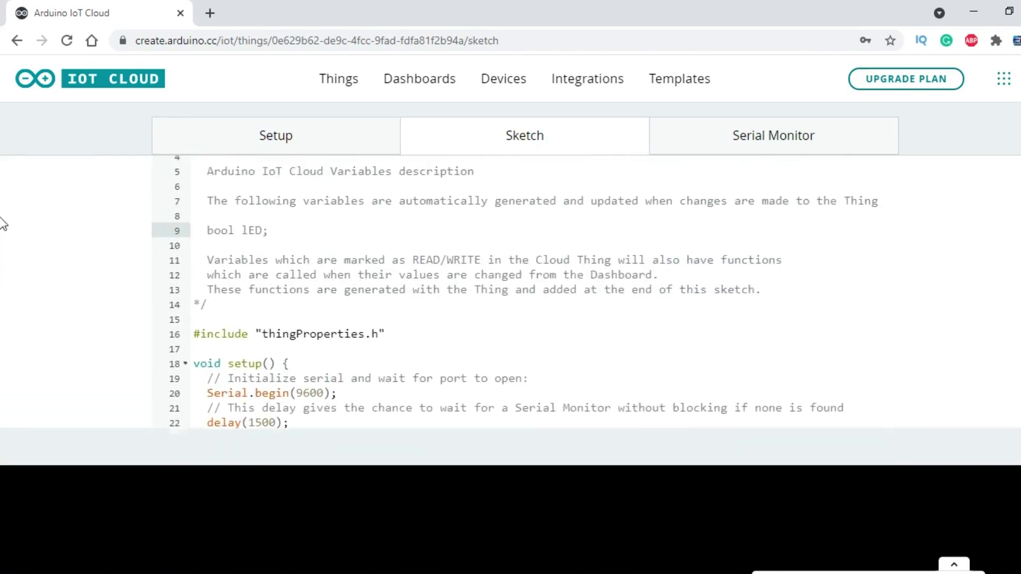
scroll(1, 207, up, 2)
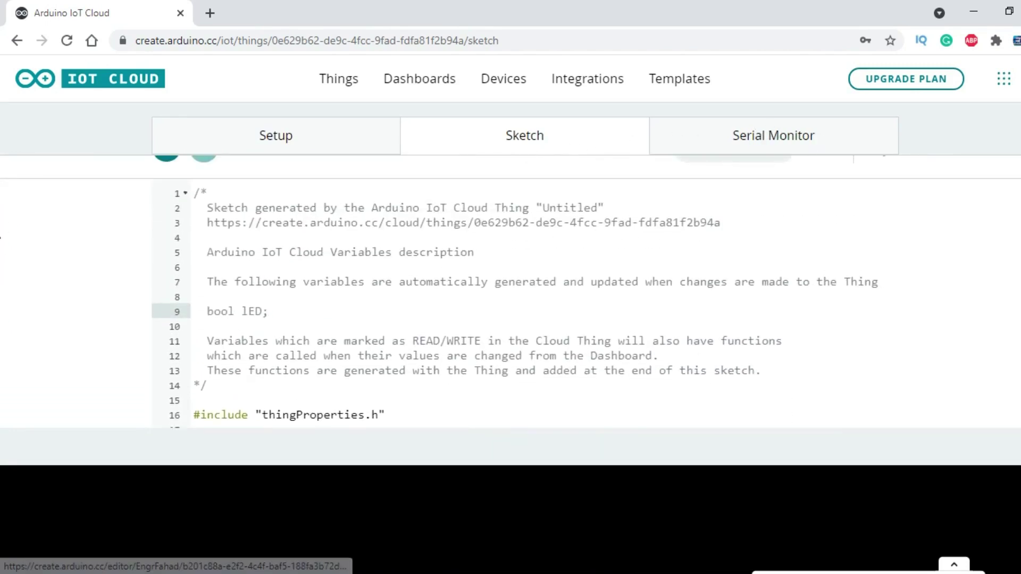
scroll(1, 238, up, 2)
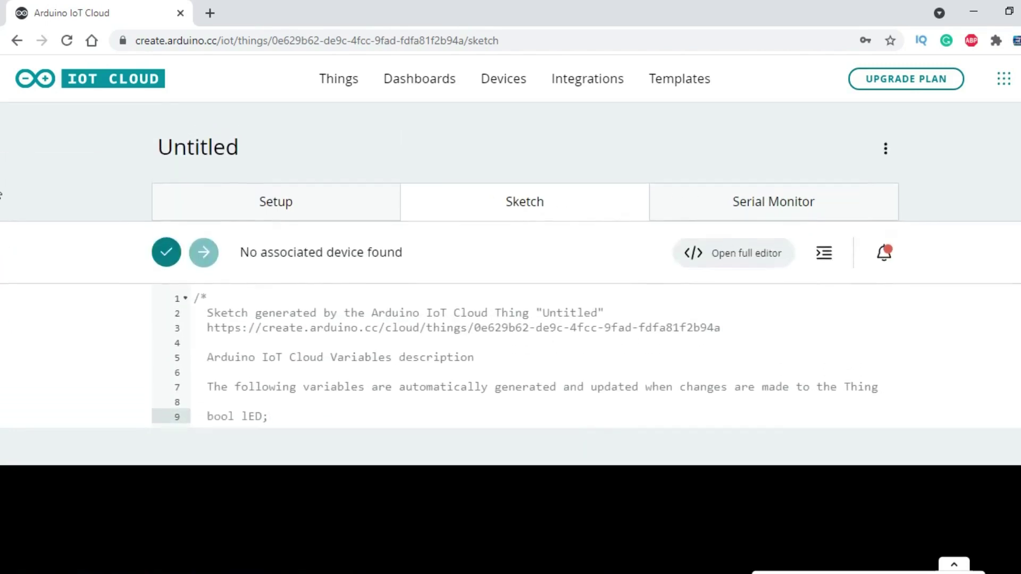
Step: Open the sketch in the full editor and select the ESP32 Dev Module board on COM4
click(726, 270)
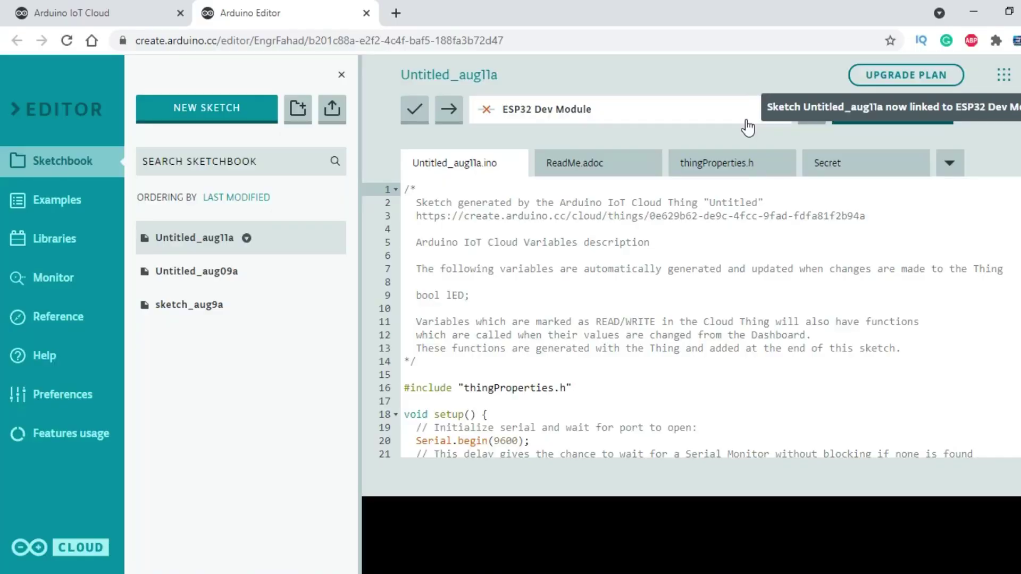
click(780, 111)
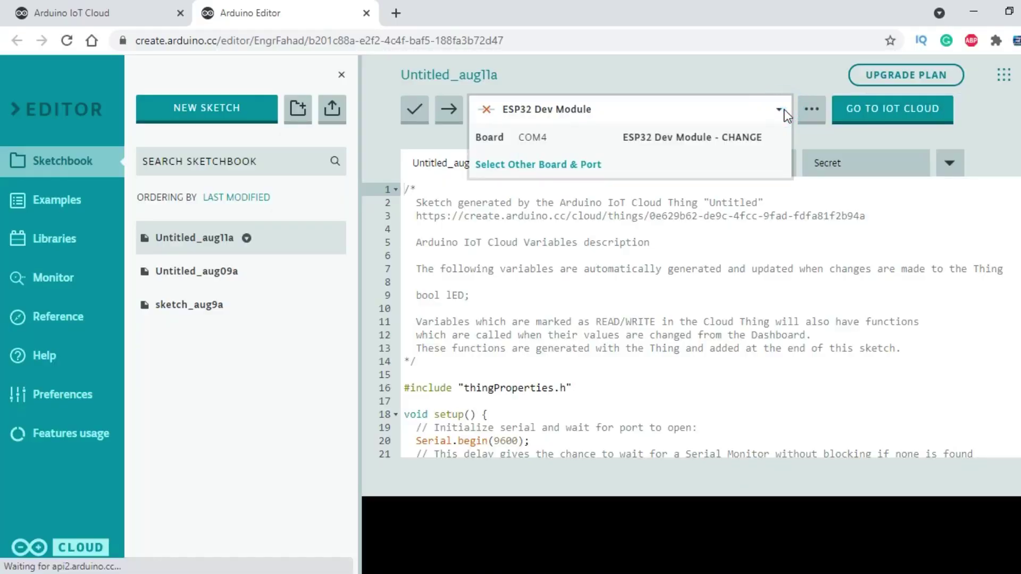
click(542, 132)
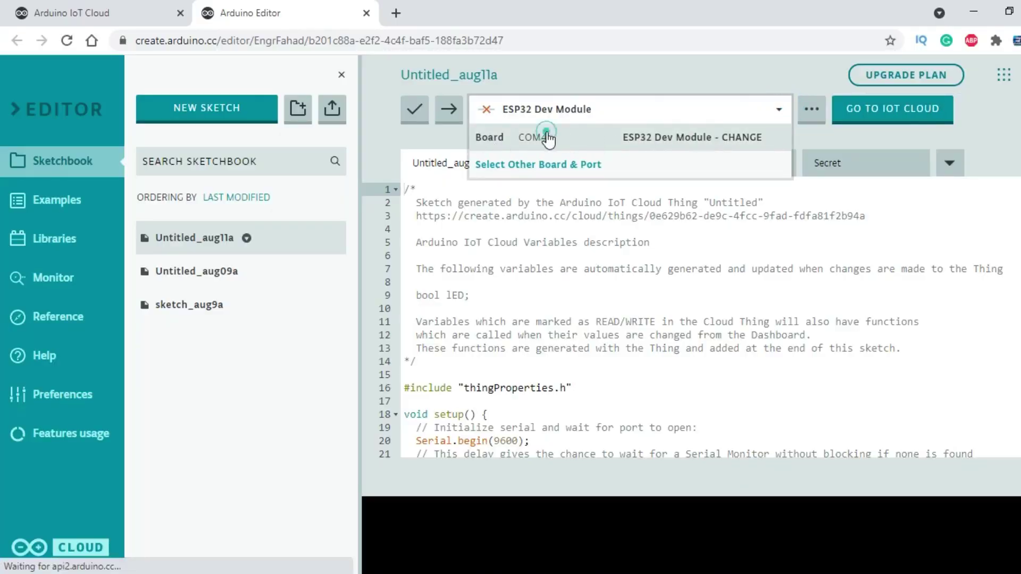
click(807, 251)
Step: Declare the LED pin with int myled = 5; below the thingProperties.h include
scroll(691, 319, down, 4)
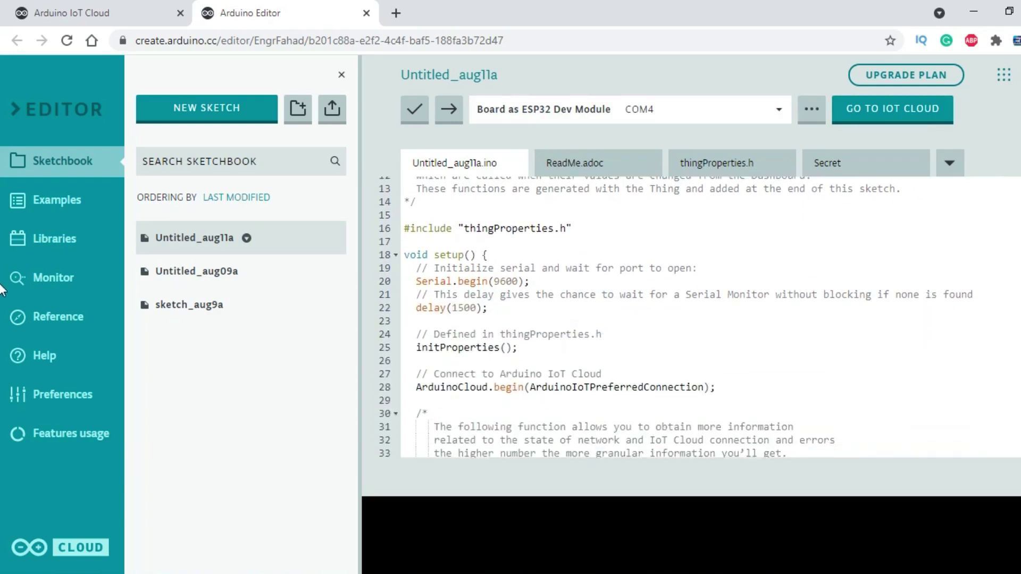
scroll(675, 320, up, 1)
click(670, 241)
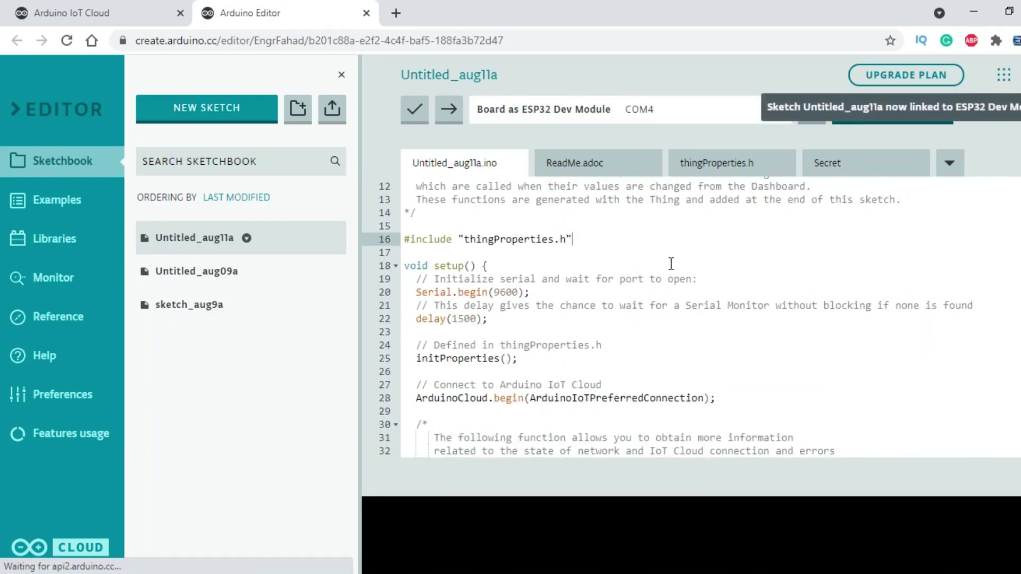
key(Return)
key(Return)
text(int myled)
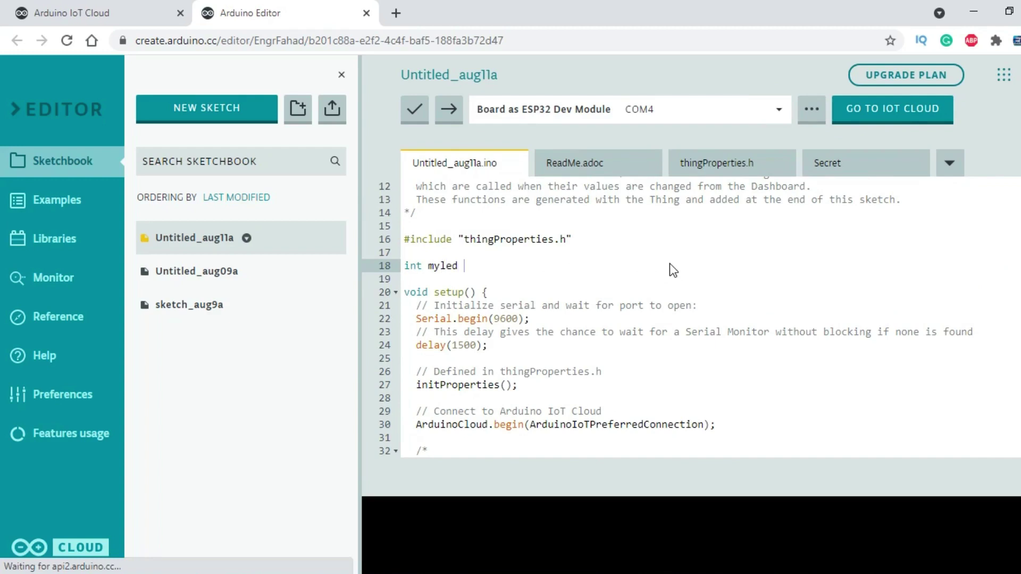
text( = 5;)
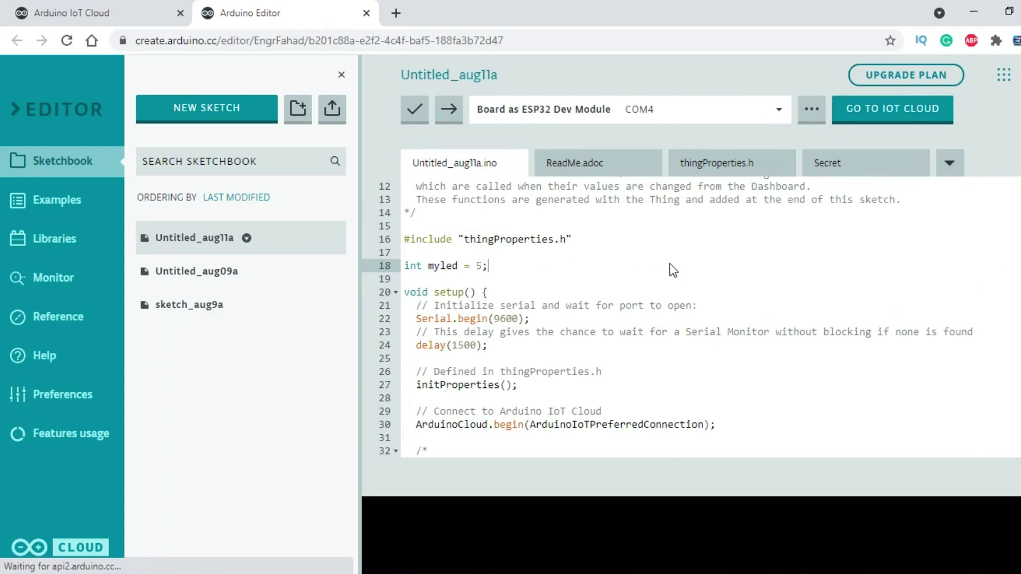
Step: Add pinMode(myled, OUTPUT); after Serial.begin(9600) in the setup function
click(542, 318)
key(Return)
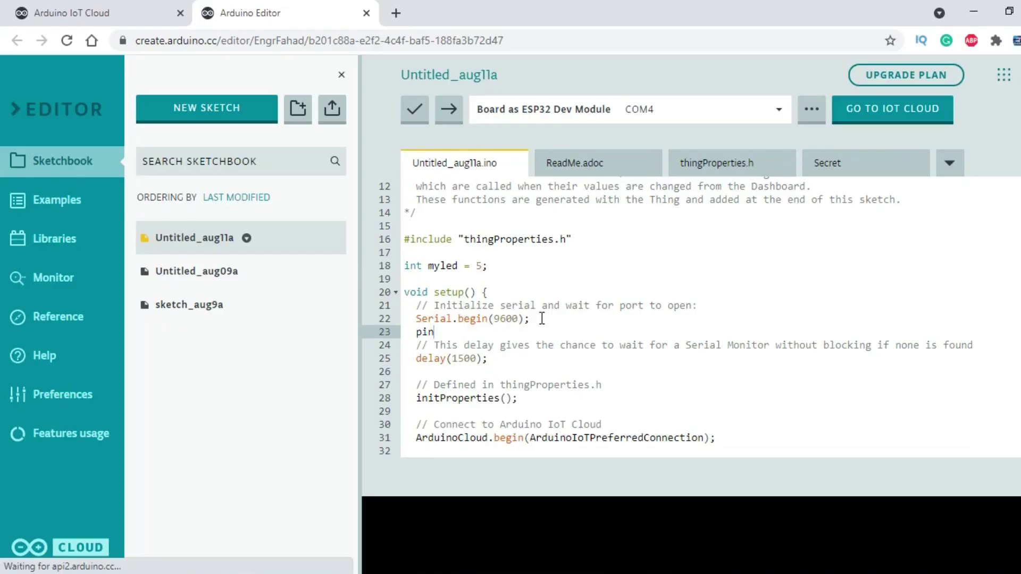
text(pinMode()
text(my)
text(led, OUTPU)
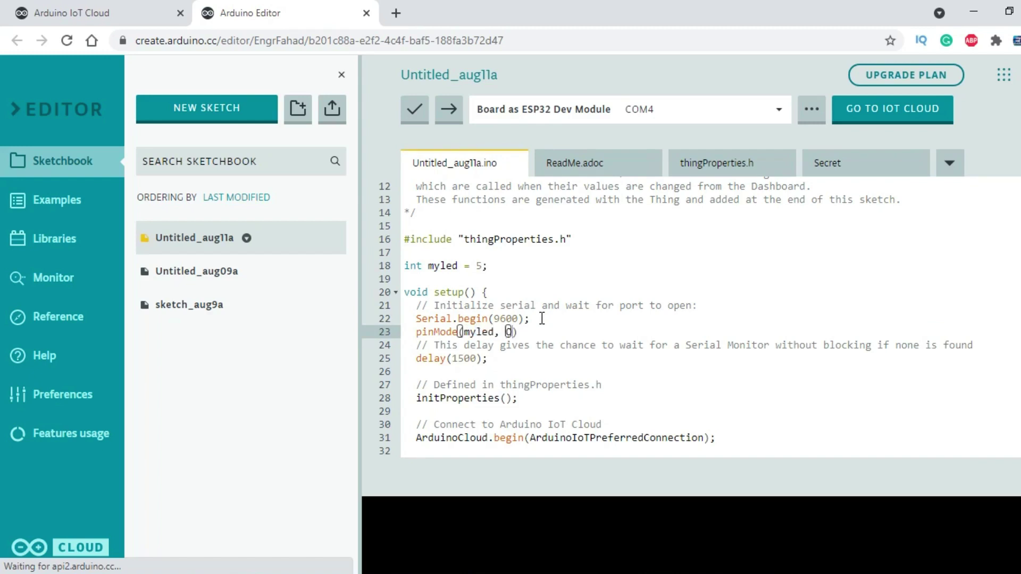
text(T);)
Step: In the onLEDChange function, add an if(LED) condition followed by digitalWrite(myled,HIGH); on its own line
scroll(793, 270, down, 1)
scroll(793, 270, down, 5)
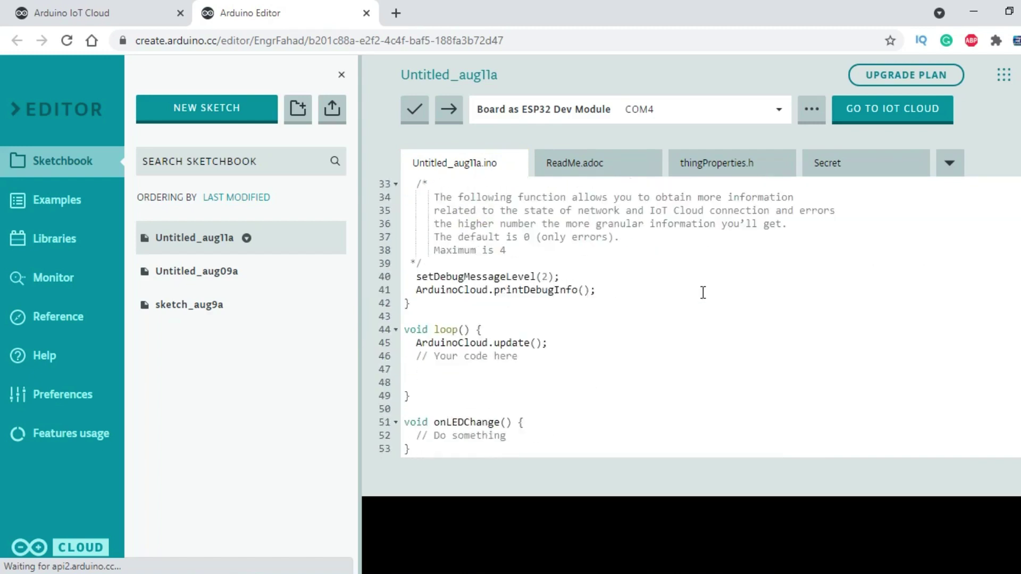
click(511, 419)
key(Return)
text(if)
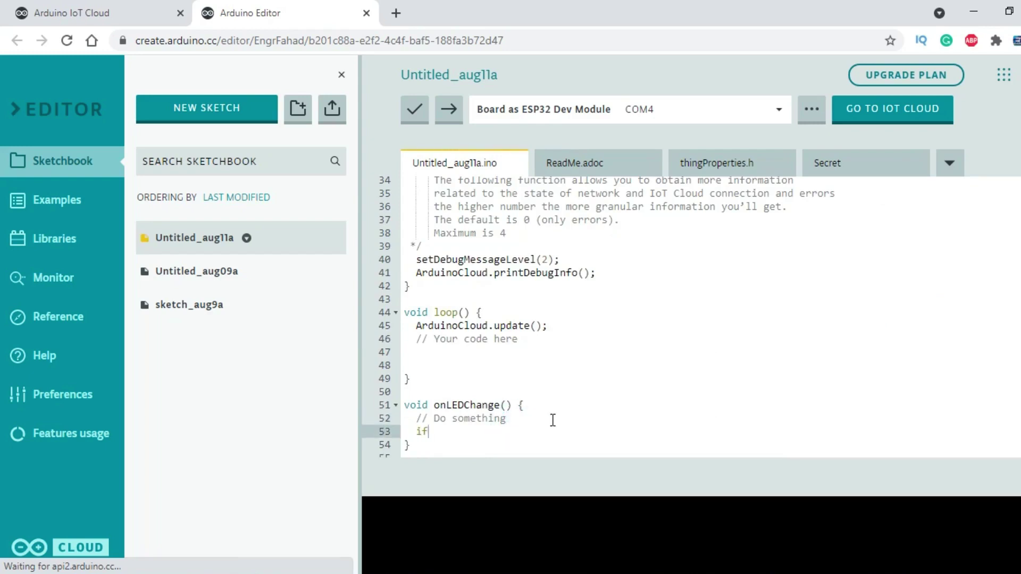
text((LED)
click(472, 431)
key(Return)
text(digitalW)
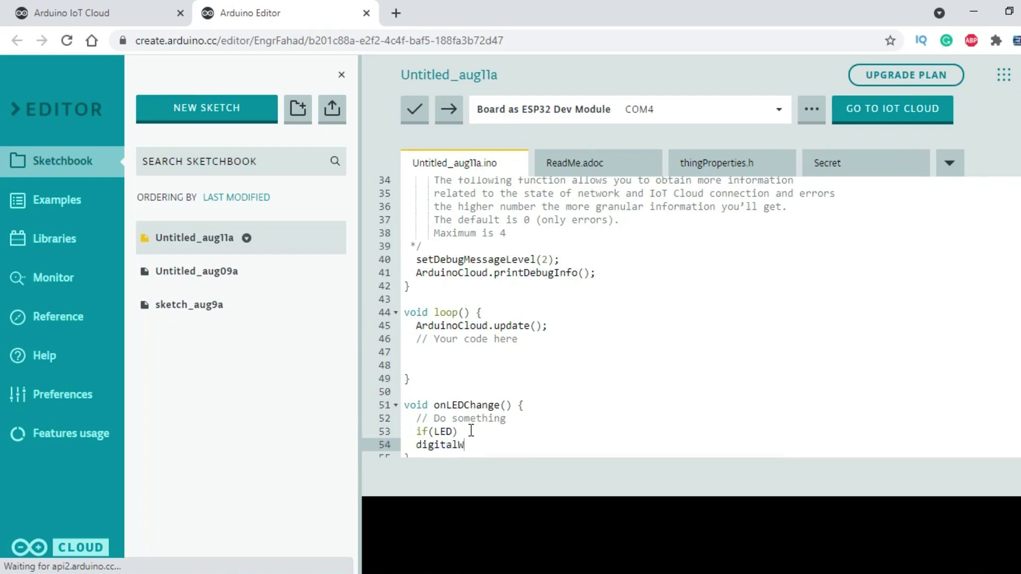
text(rite(myled,HIGH);)
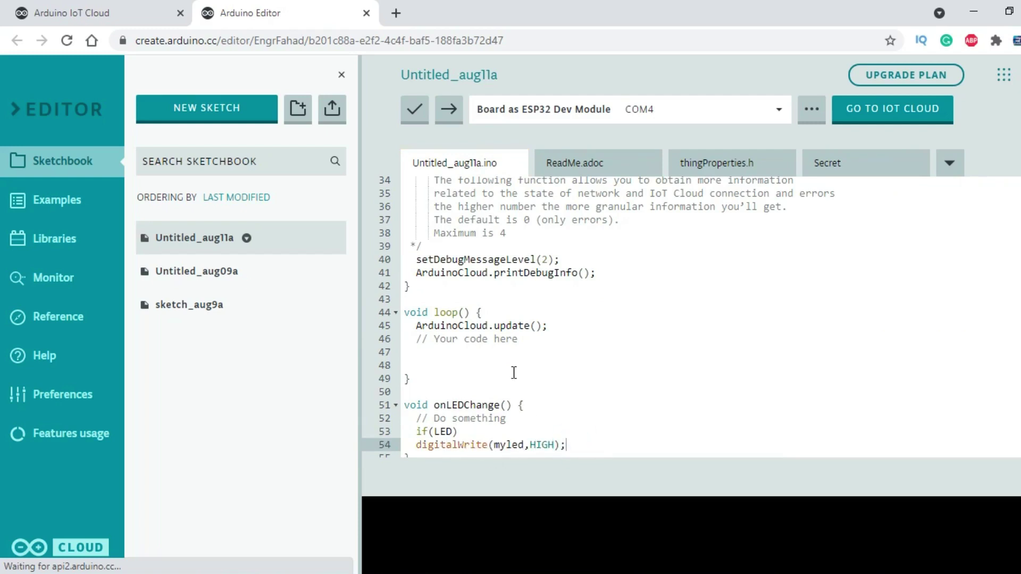
Step: Add an else branch in onLEDChange with digitalWrite(myled, LOW) on its own line
scroll(514, 372, down, 1)
key(Return)
text(el)
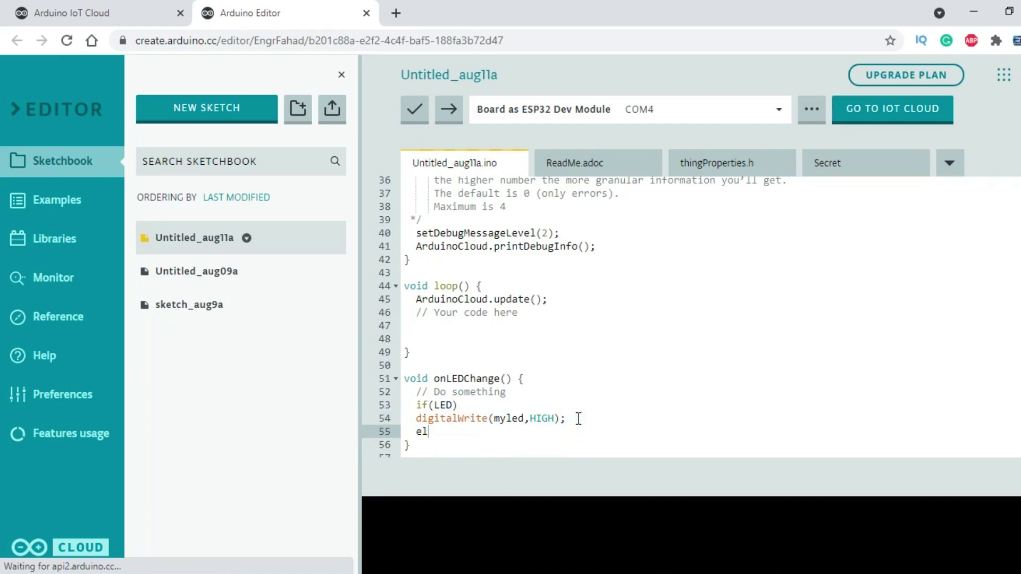
text(se)
key(Return)
text(digitalWrite(myled, )
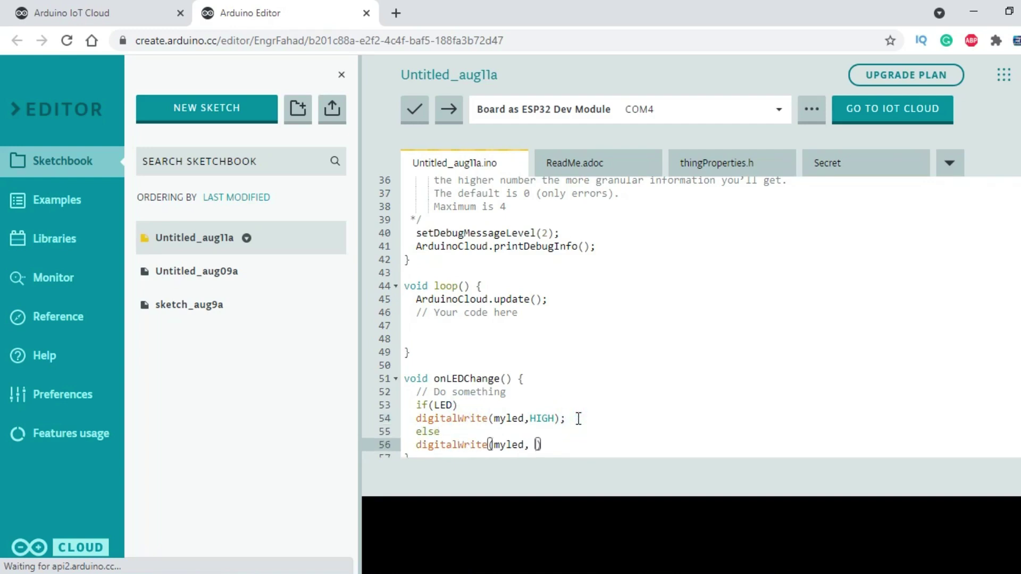
text(LOW)
Step: Build a new dashboard in Arduino IoT Cloud and name it Control and Monitoring
click(71, 13)
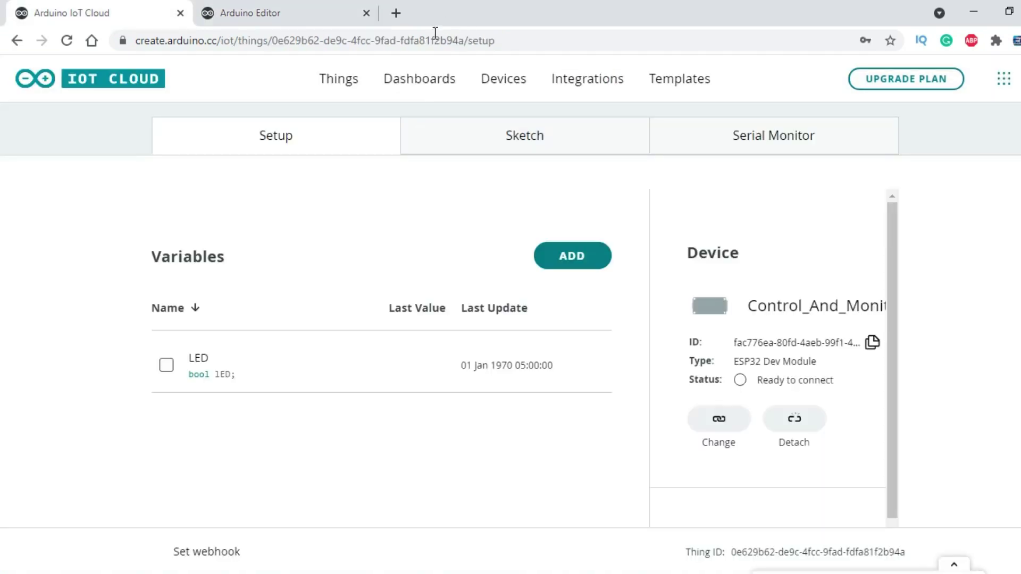
click(416, 81)
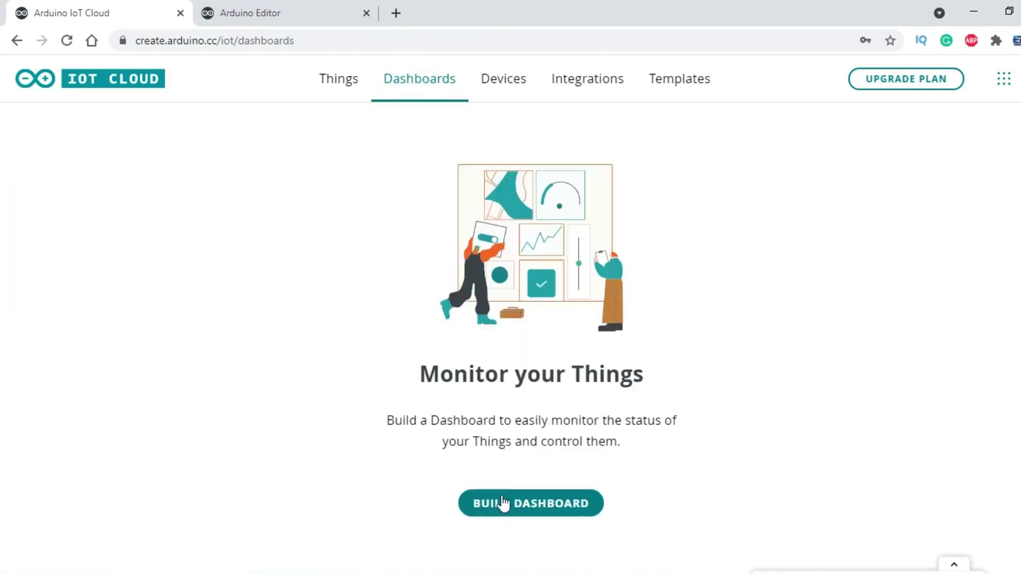
click(501, 502)
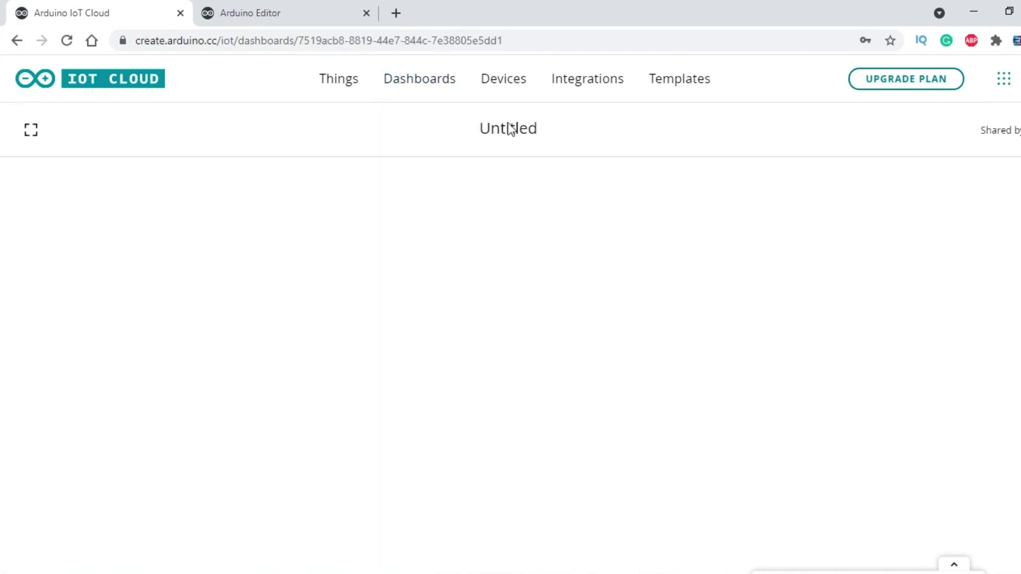
click(56, 132)
click(544, 131)
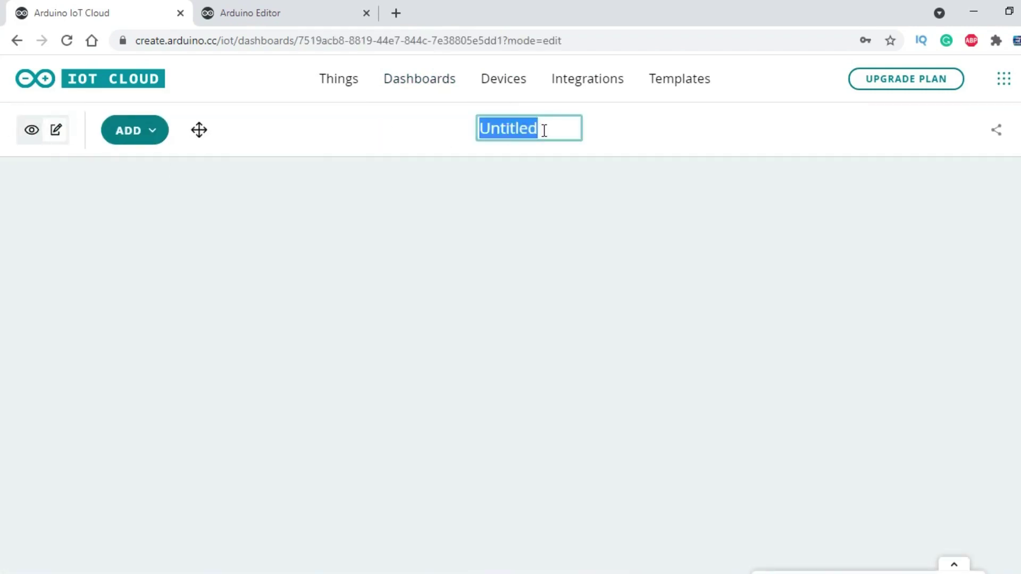
text(cONTR)
key(BackSpace)
key(BackSpace)
key(BackSpace)
key(BackSpace)
key(BackSpace)
key(Caps_Lock)
text(Control and Moni)
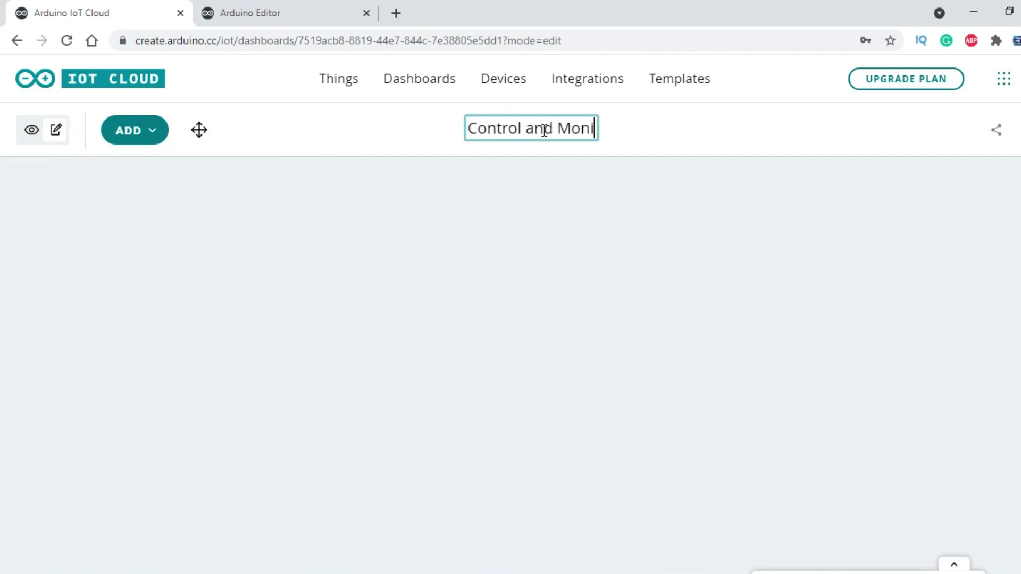
text(toring)
Step: Add a Switch widget to the dashboard and link it to the Thing's LED variable
click(143, 134)
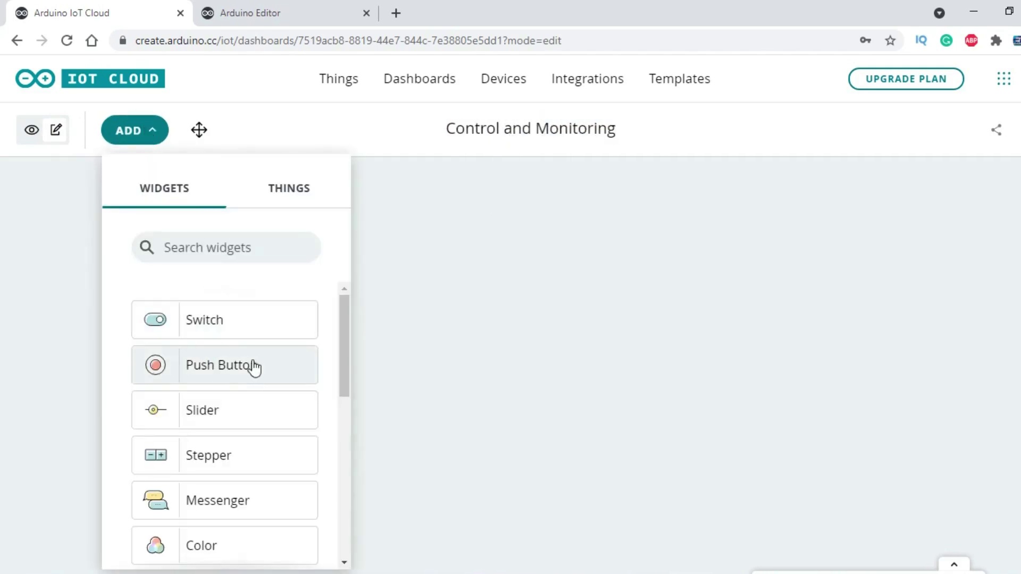
click(250, 320)
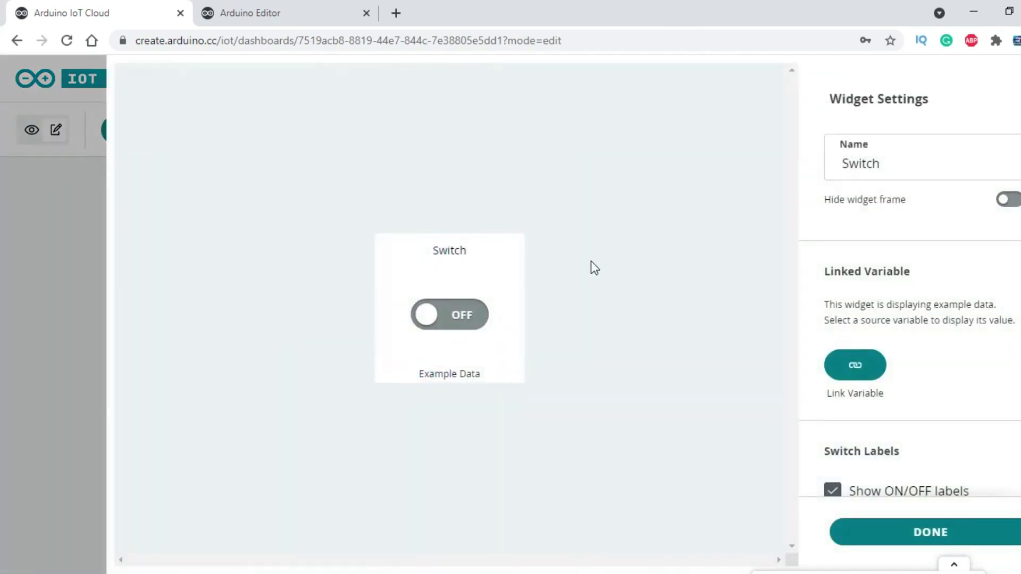
click(853, 365)
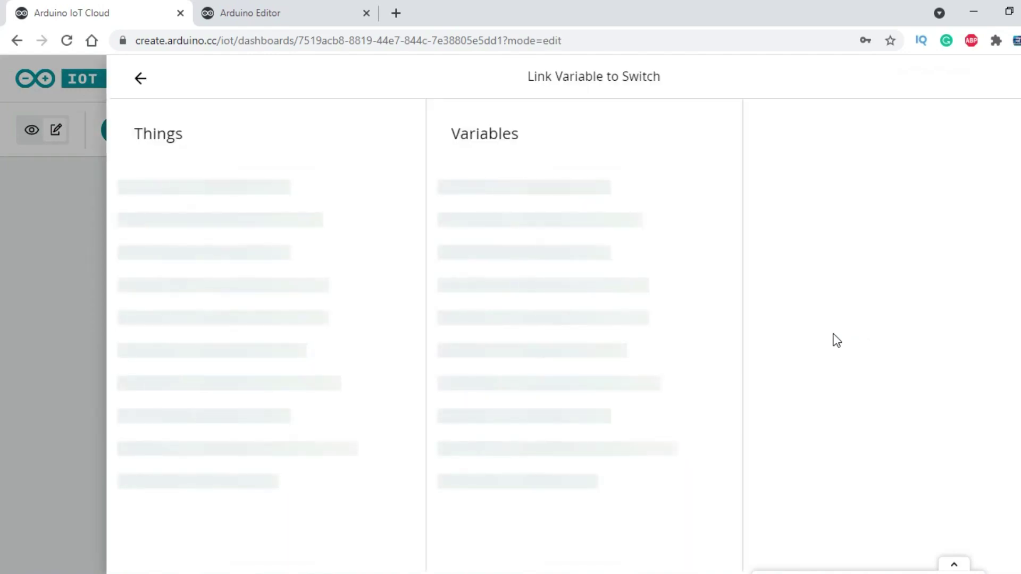
click(461, 179)
click(973, 381)
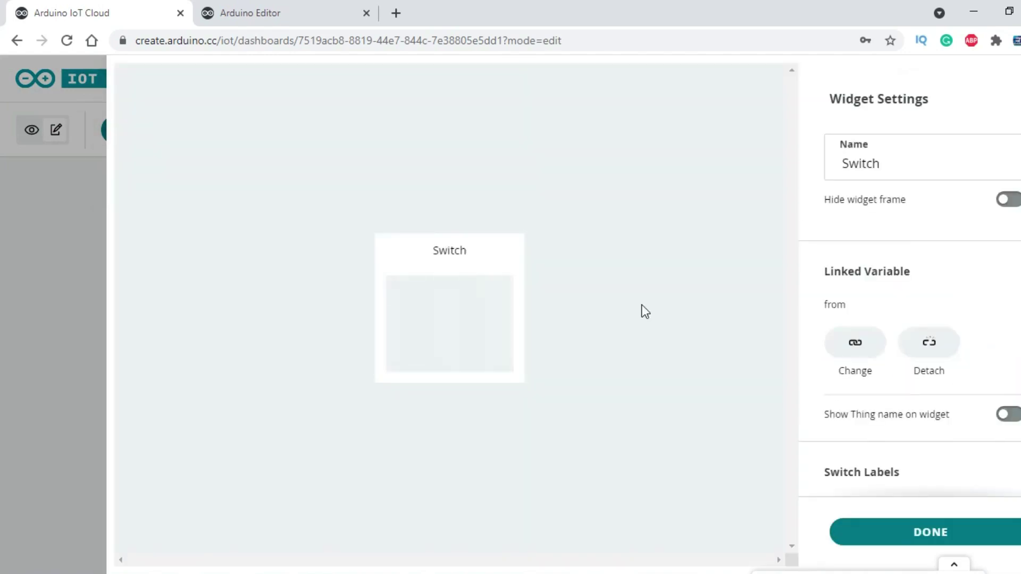
click(899, 535)
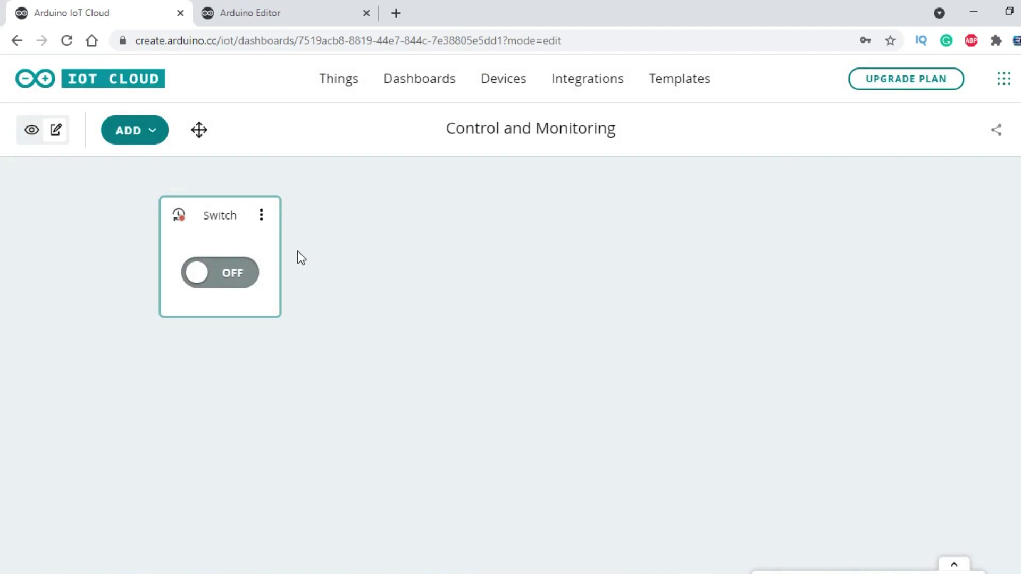
Step: Widen the Switch widget to about two and a half times its width on the dashboard grid and finish arranging
click(200, 134)
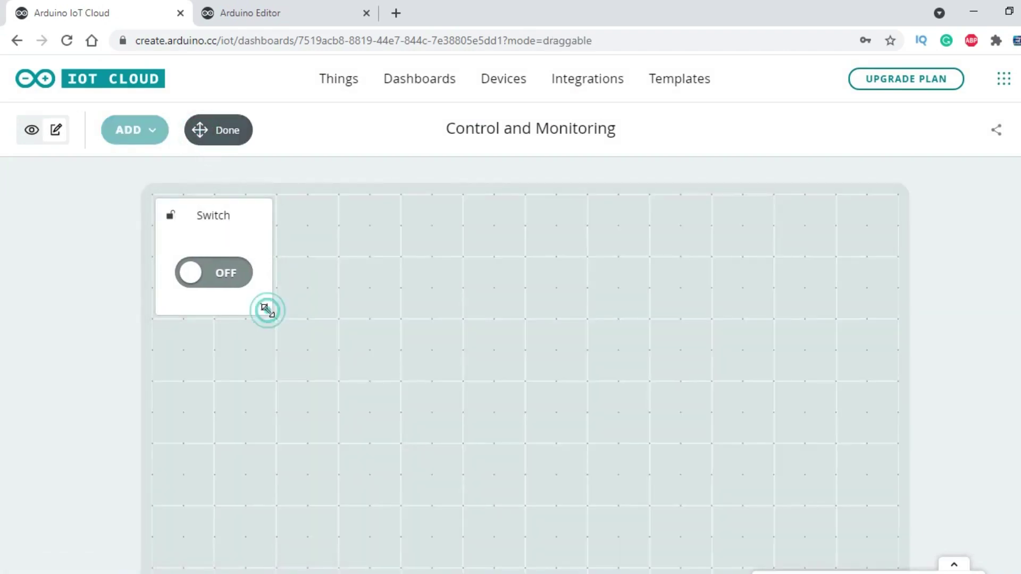
drag(267, 311, 453, 312)
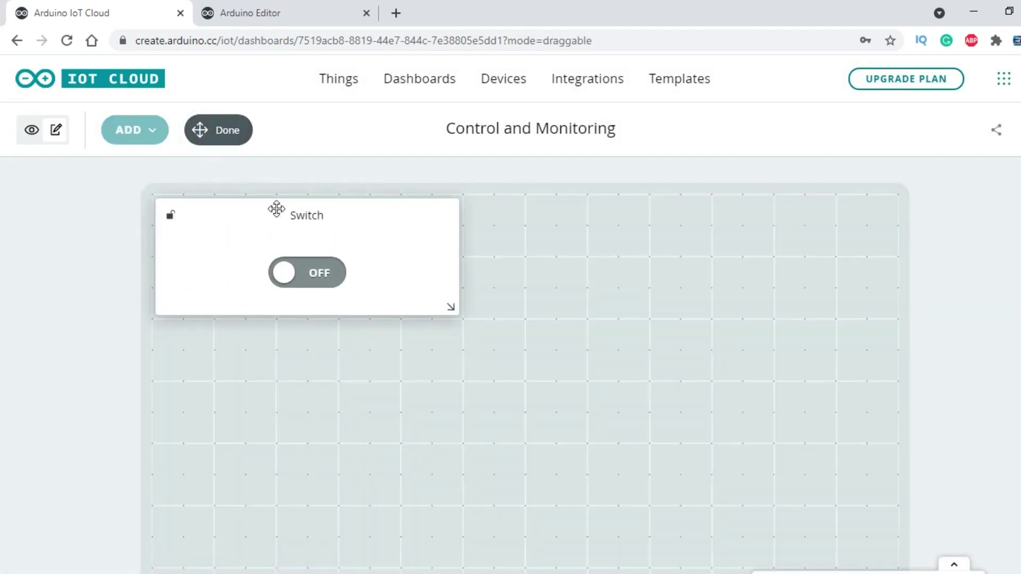
click(240, 135)
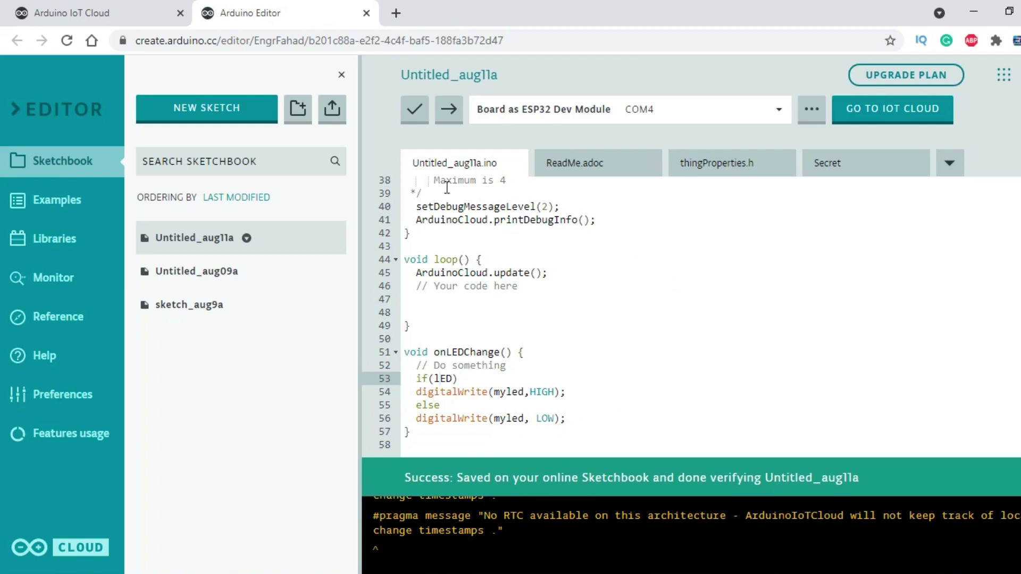
Step: Upload and save the sketch to the ESP32 Dev Module on COM4
click(450, 110)
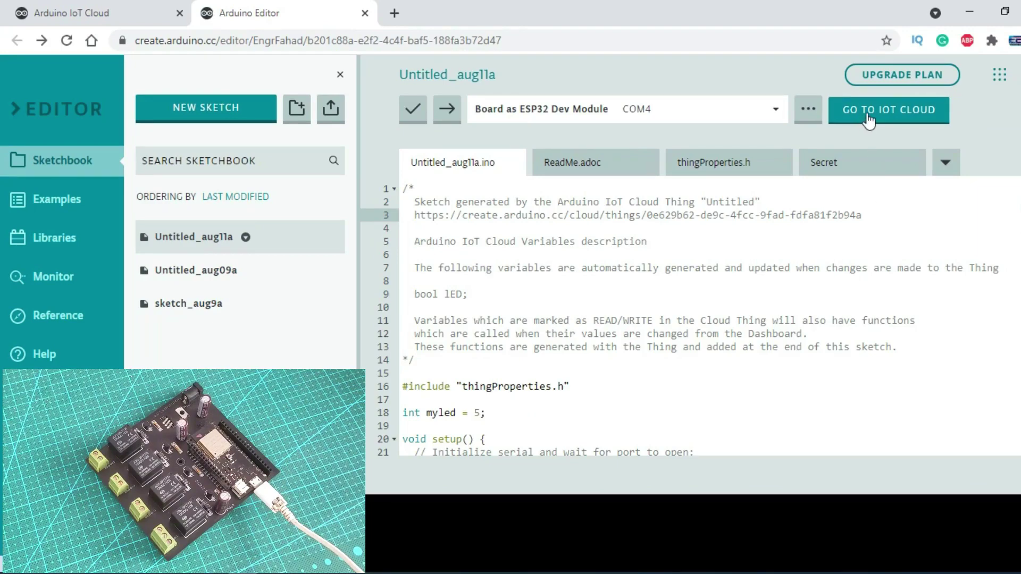
Step: Open the Control and Monitoring dashboard and test the LED by toggling the switch off and back on
click(889, 110)
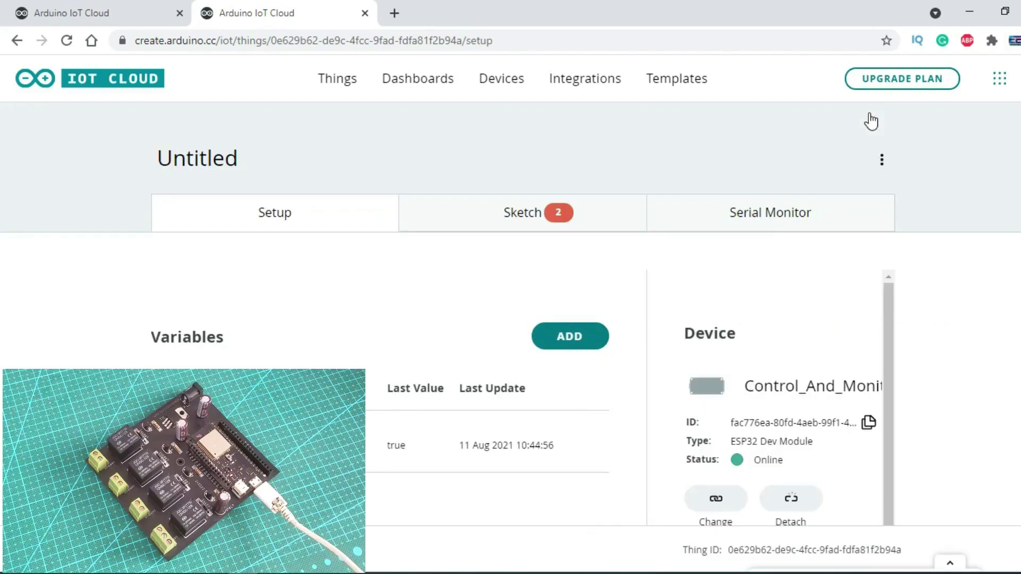
click(423, 87)
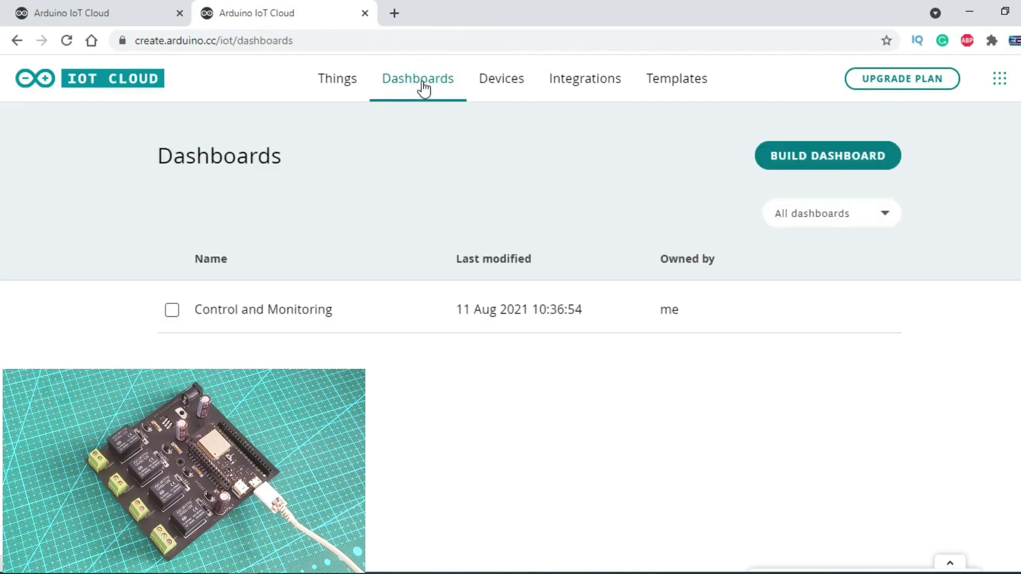
click(355, 310)
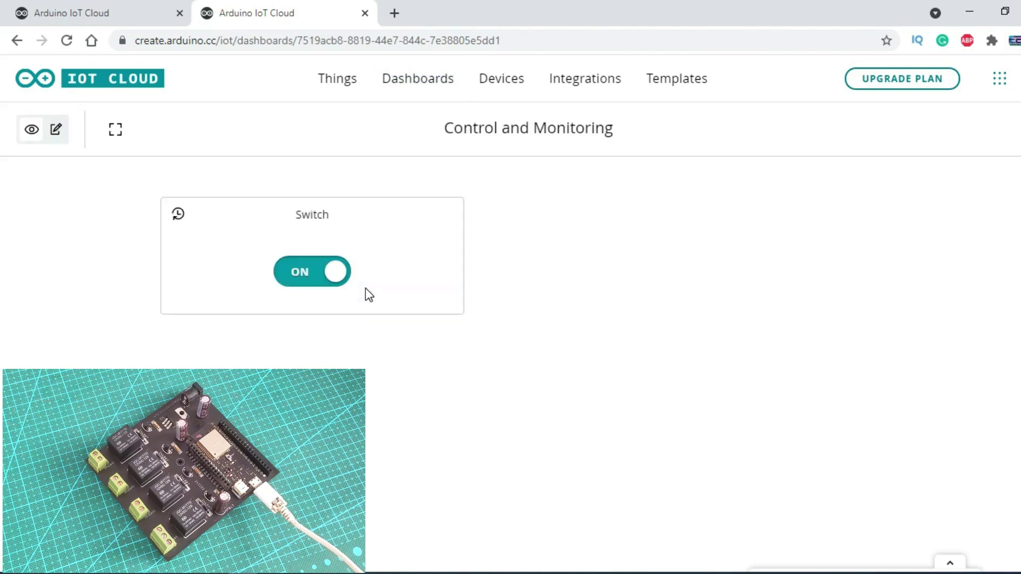
click(312, 274)
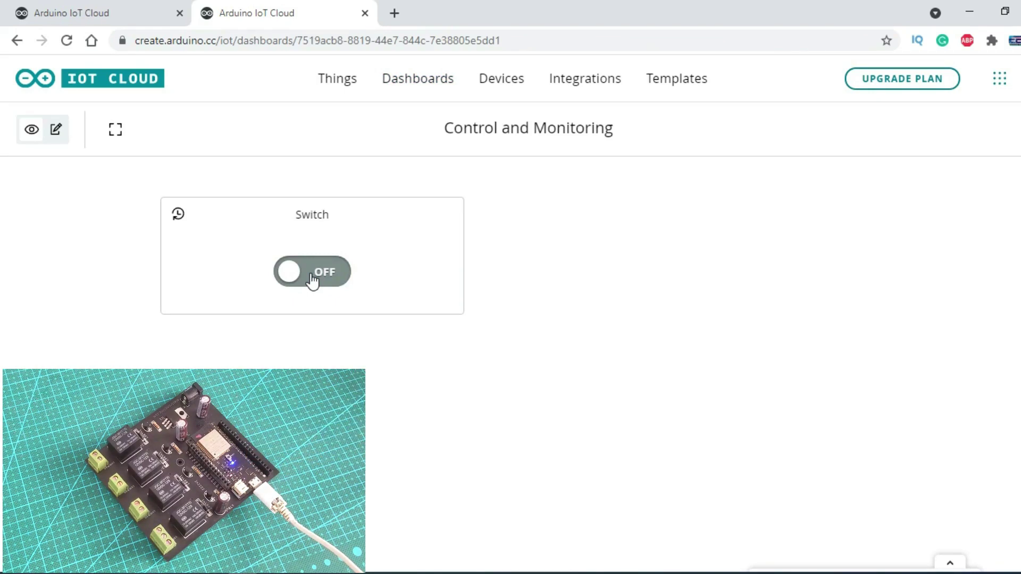
click(313, 279)
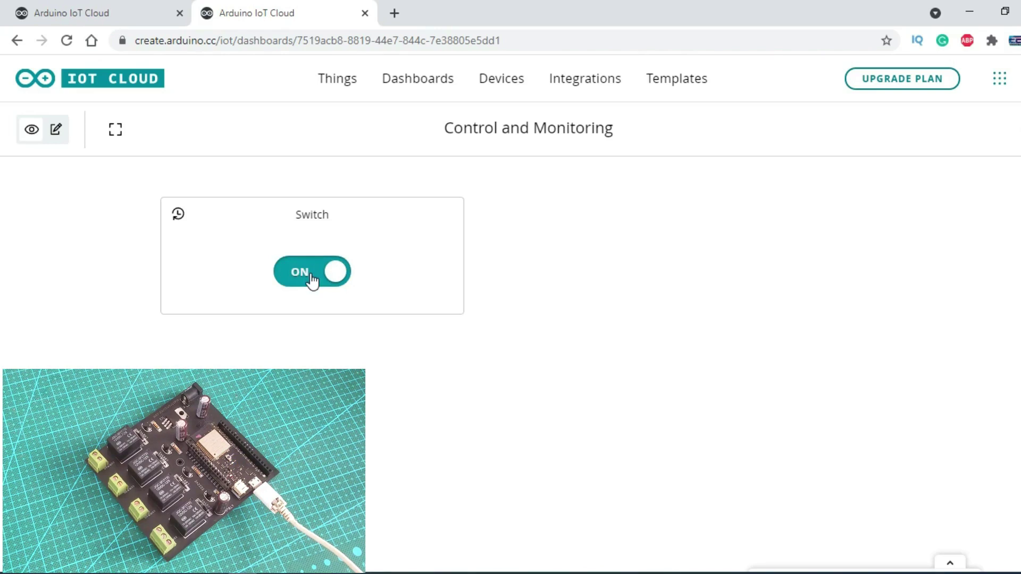
Step: Open the Untitled Thing's sketch in the full editor
click(334, 83)
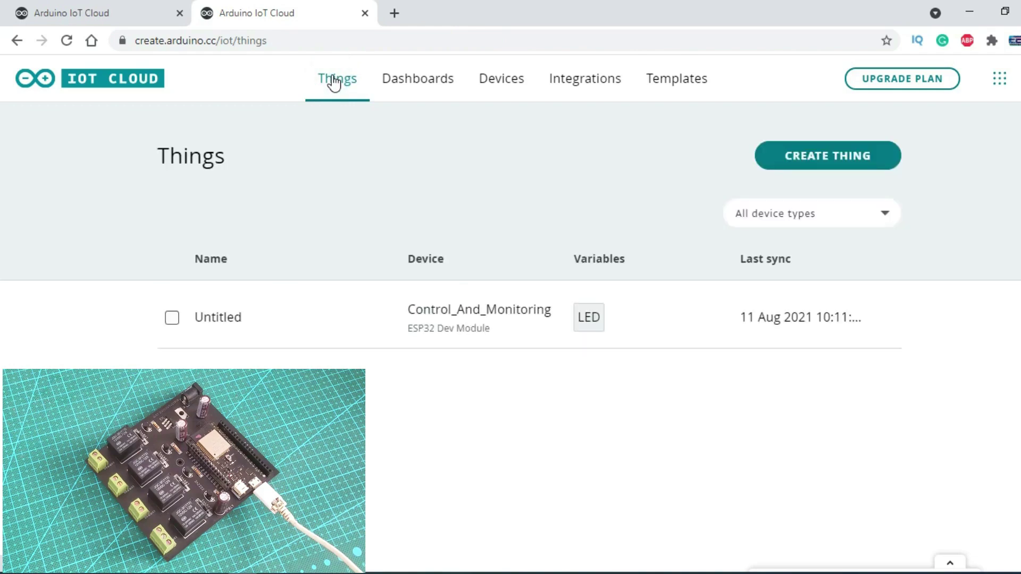
click(433, 318)
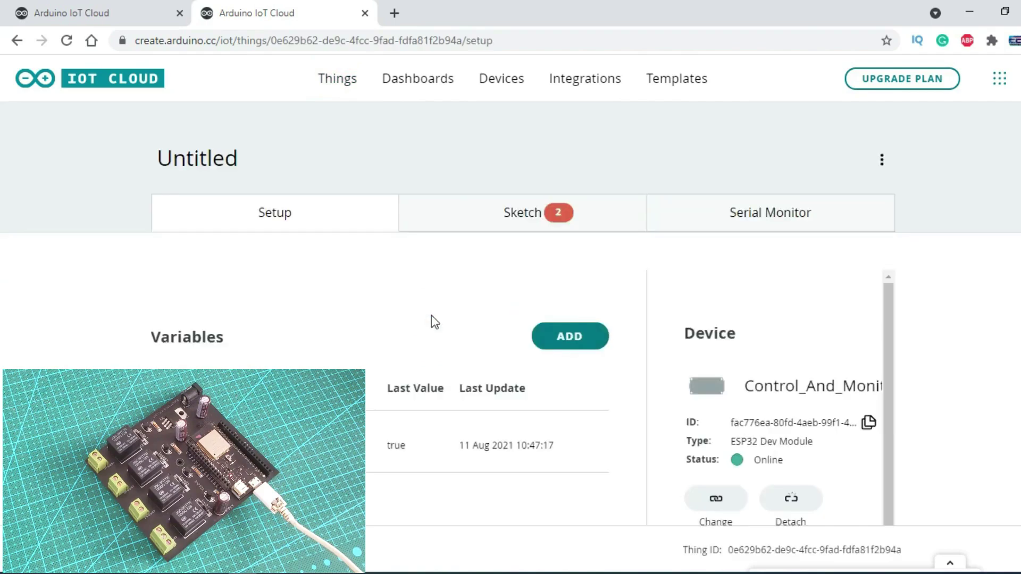
click(501, 216)
click(731, 266)
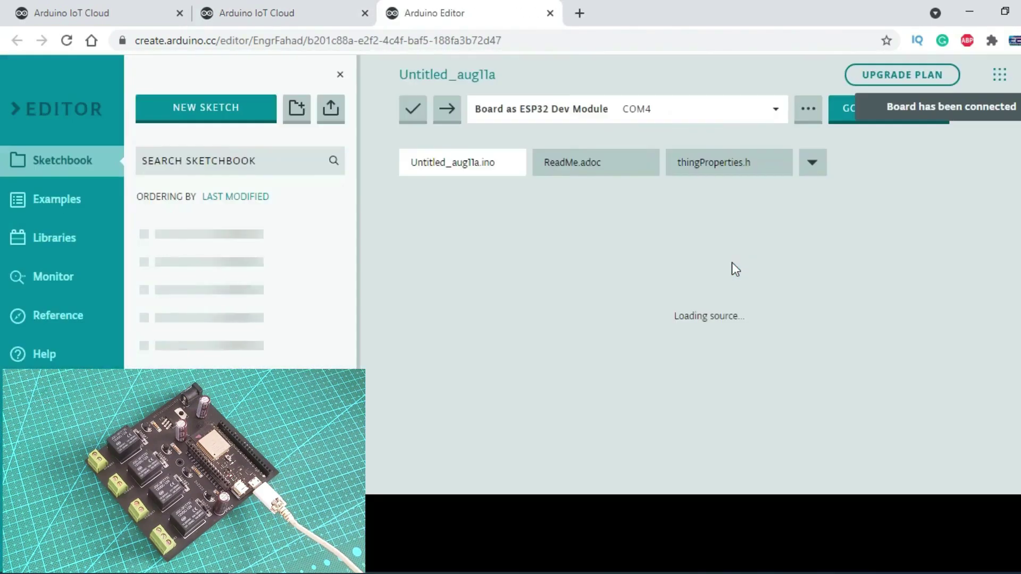
Step: Invert the LED logic in onLEDChange so the if branch writes LOW and the else branch writes HIGH
scroll(691, 314, down, 10)
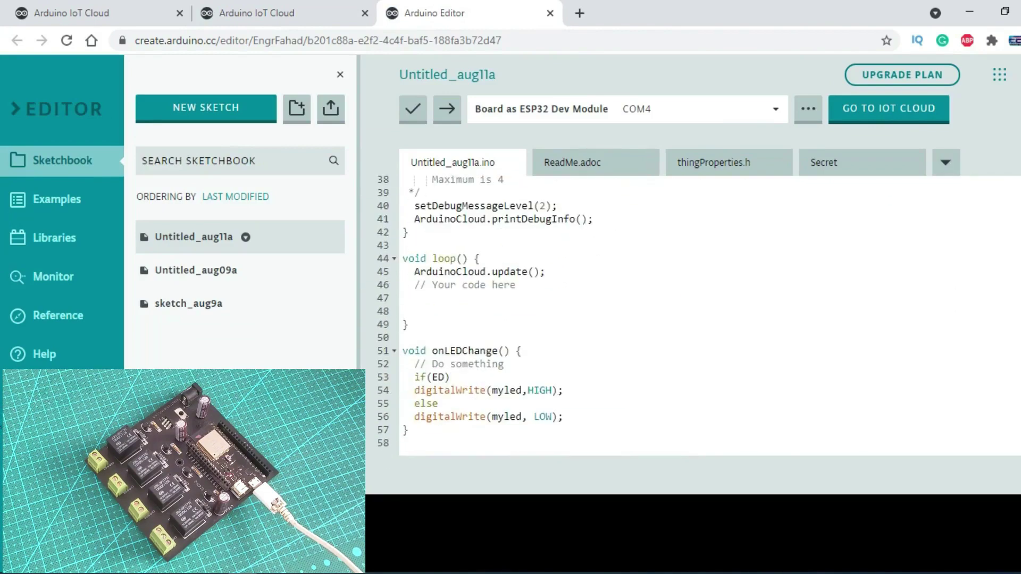
click(554, 391)
key(BackSpace)
key(BackSpace)
key(BackSpace)
key(BackSpace)
key(BackSpace)
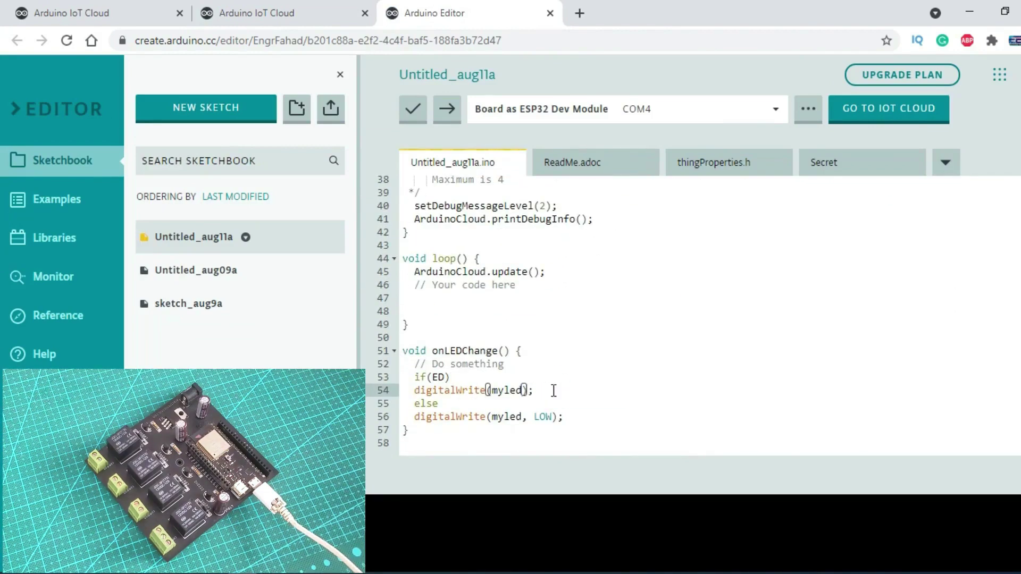
text(,LOW)
click(555, 417)
key(BackSpace)
key(BackSpace)
key(BackSpace)
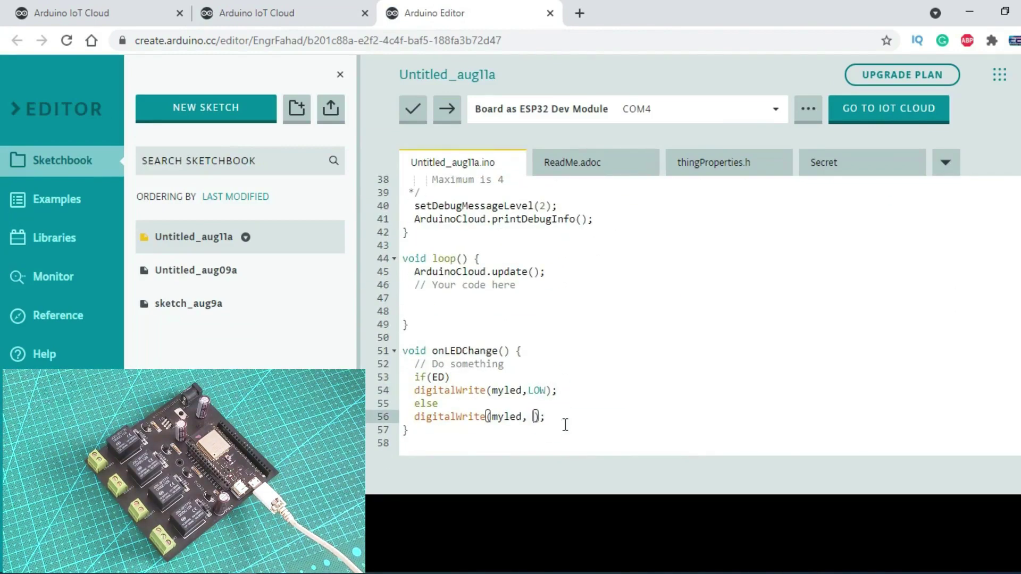
text(HIGH)
Step: Correct the condition in onLEDChange to if(lED) and upload the sketch to the board
click(447, 110)
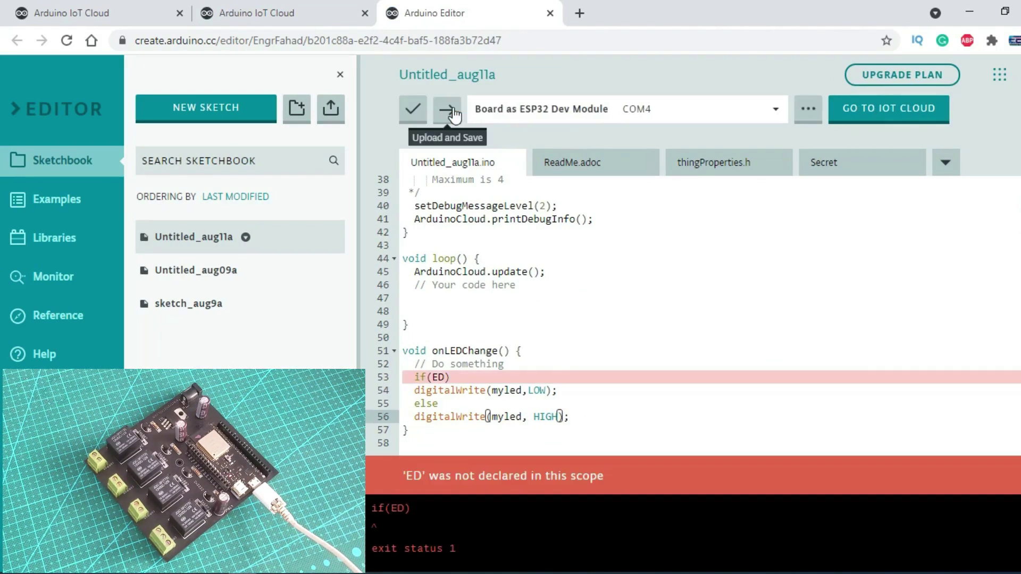
click(434, 378)
text(L)
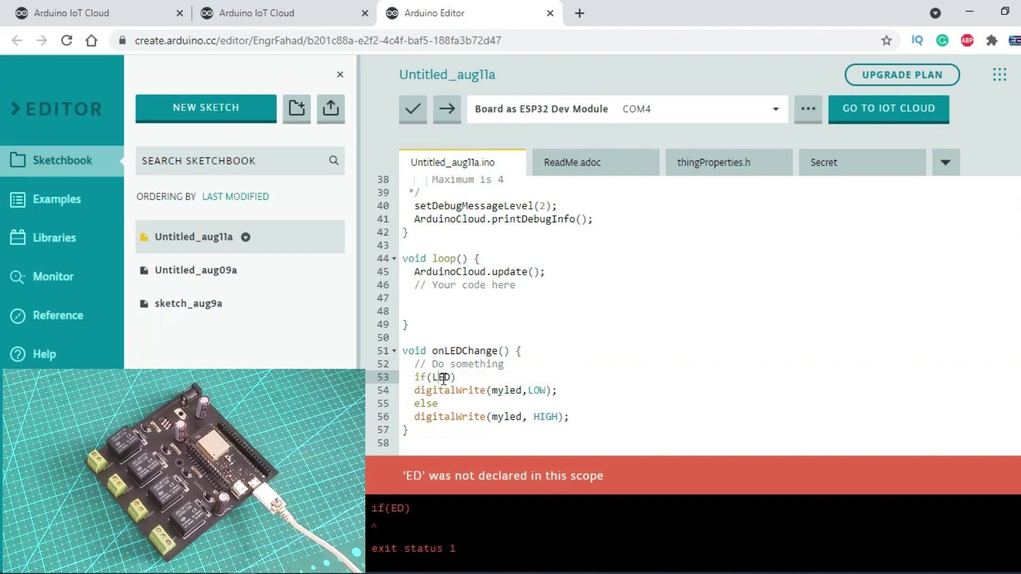
key(BackSpace)
text(l)
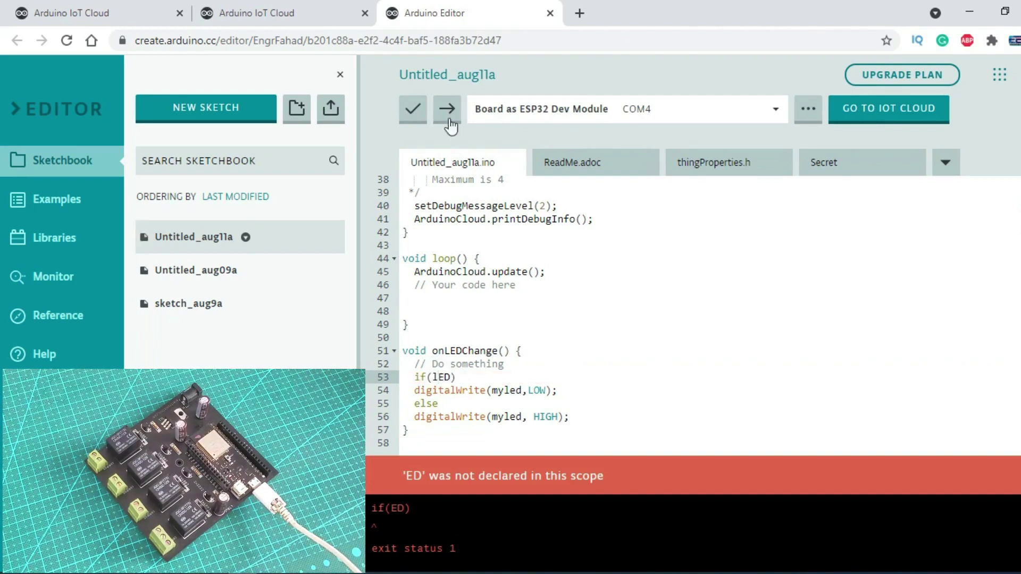
click(446, 109)
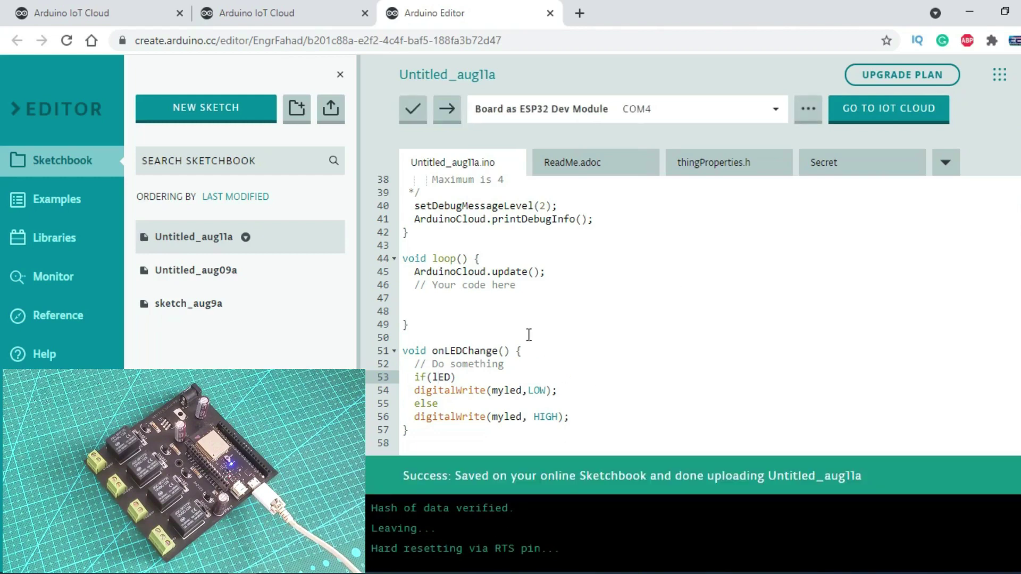
Step: Return to the Control and Monitoring dashboard in IoT Cloud and turn the switch off to test the inverted logic
click(279, 20)
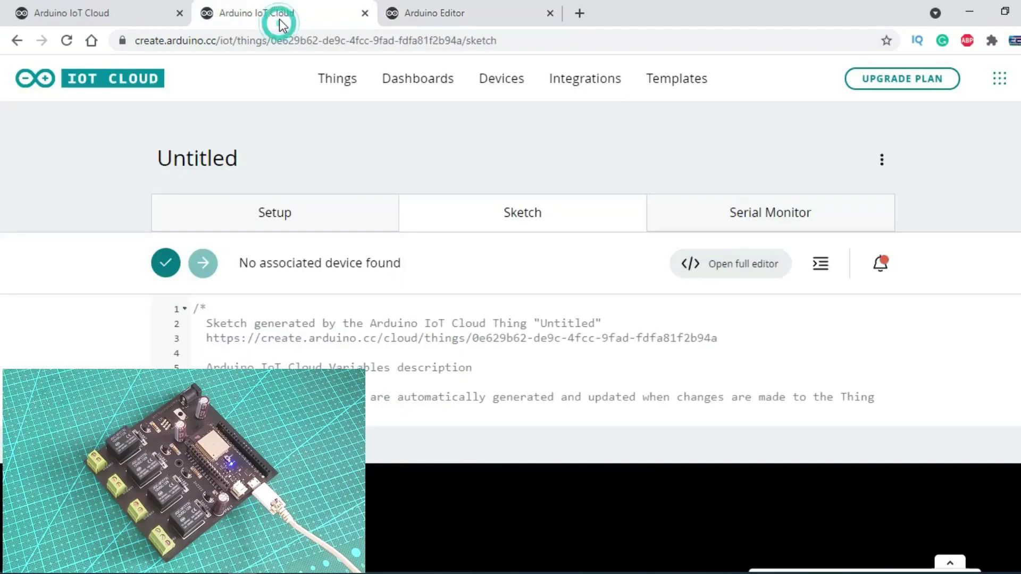
click(425, 83)
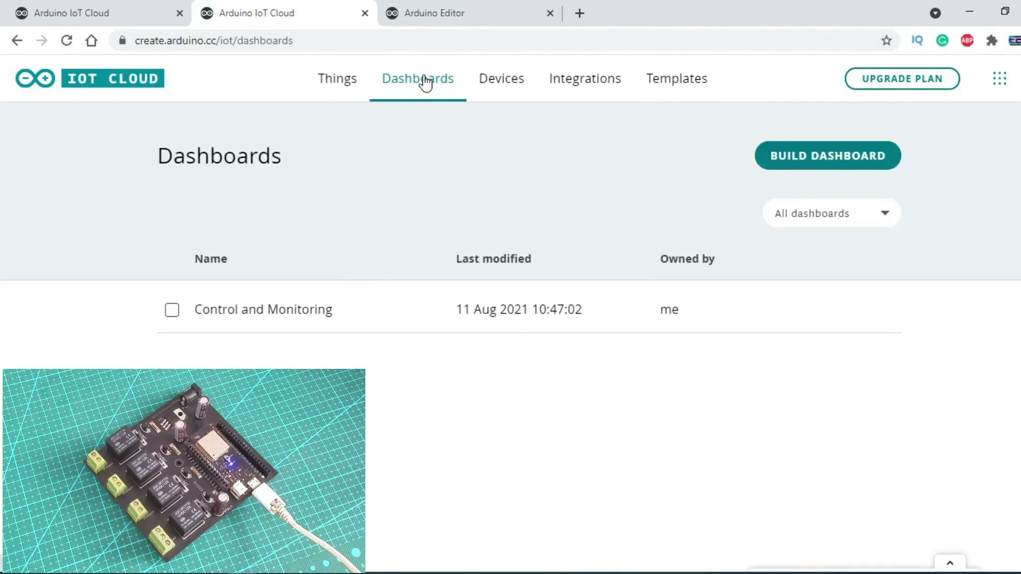
click(385, 309)
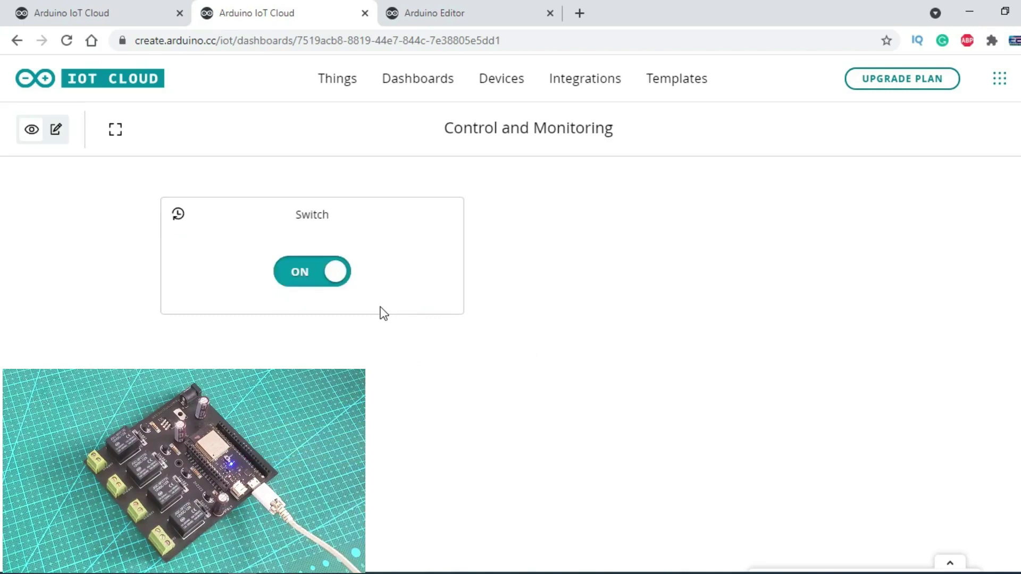
click(308, 278)
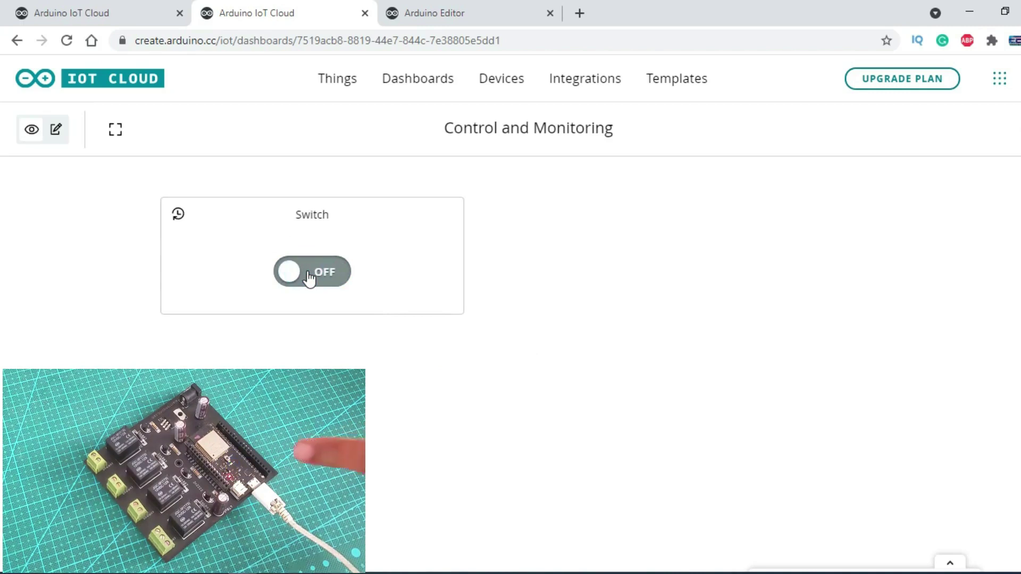
Step: Toggle the dashboard switch on and off twice to test the LED's response, ending with it off
click(318, 277)
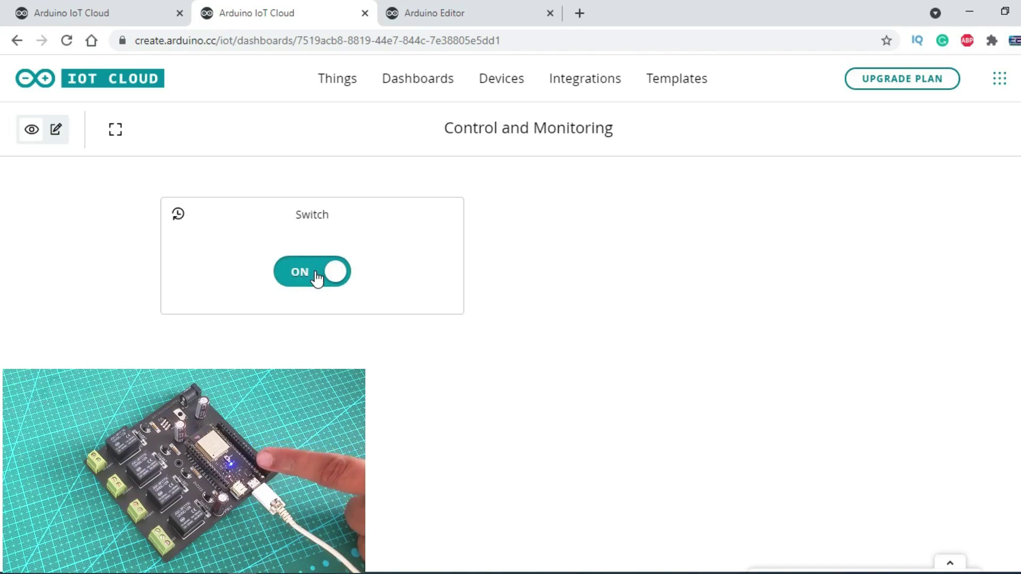
click(317, 277)
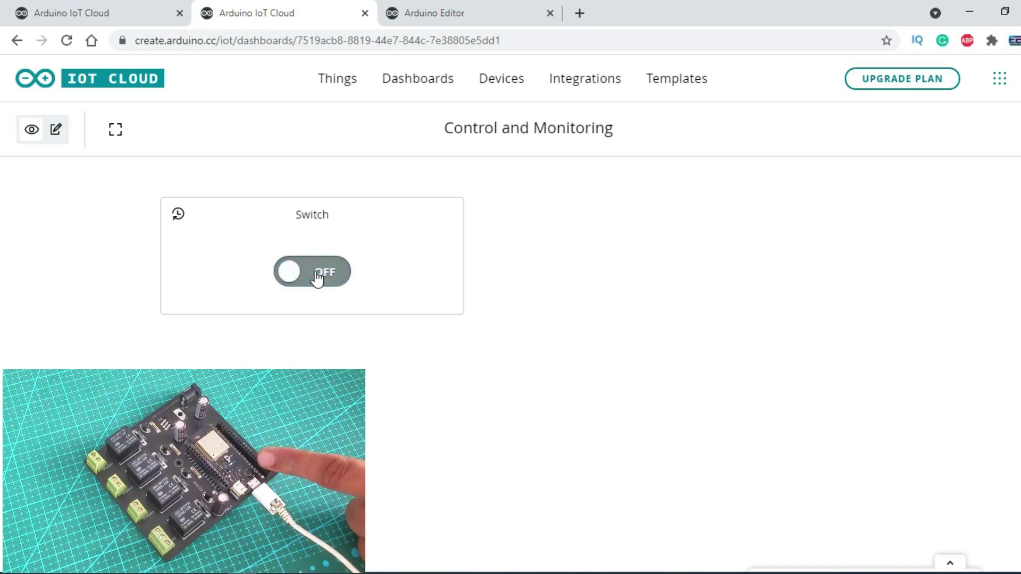
click(317, 277)
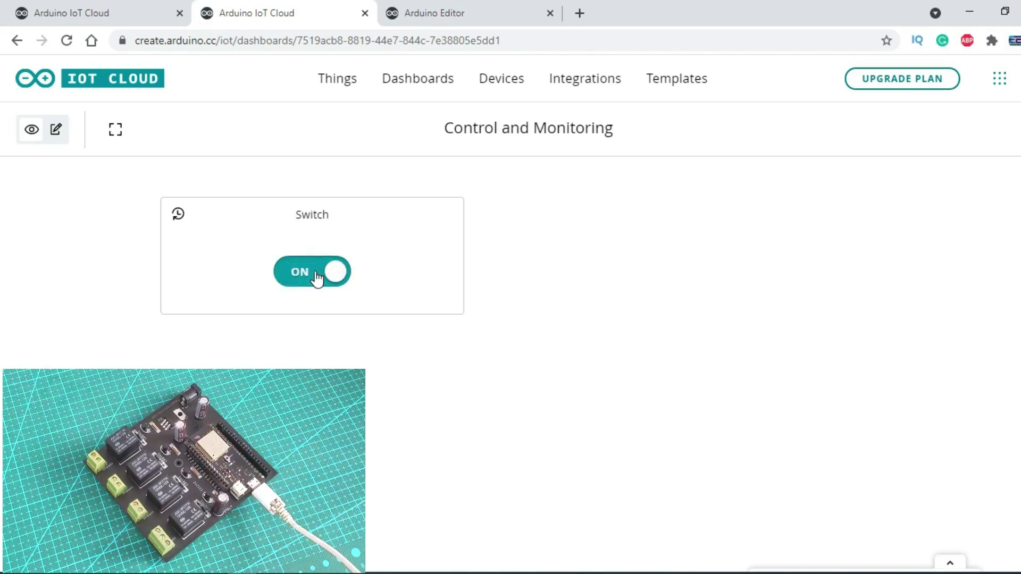
click(317, 277)
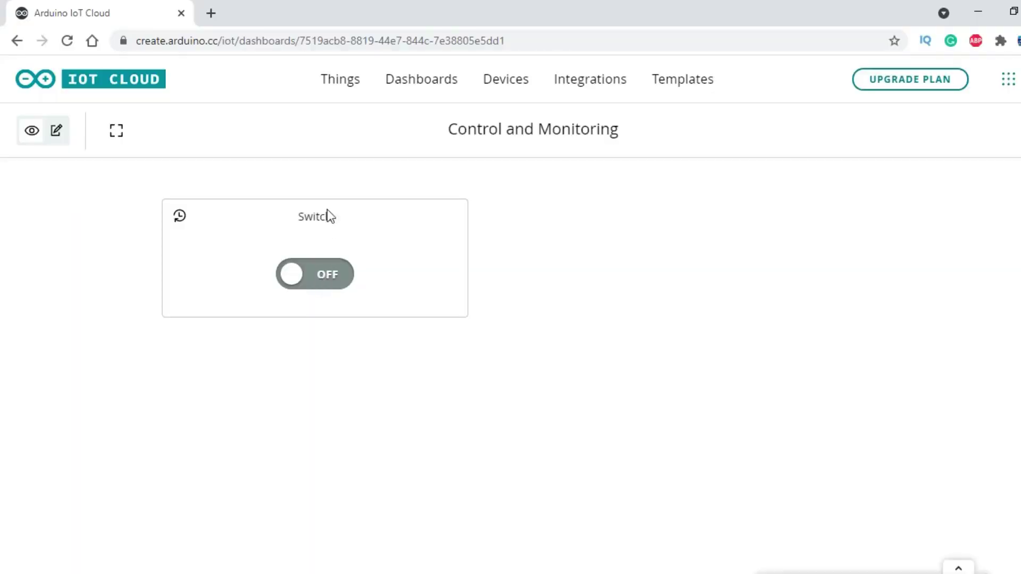
Step: Add a Read Only Integer Number variable named Potentiometer with the On change update policy to the Untitled Thing
click(333, 91)
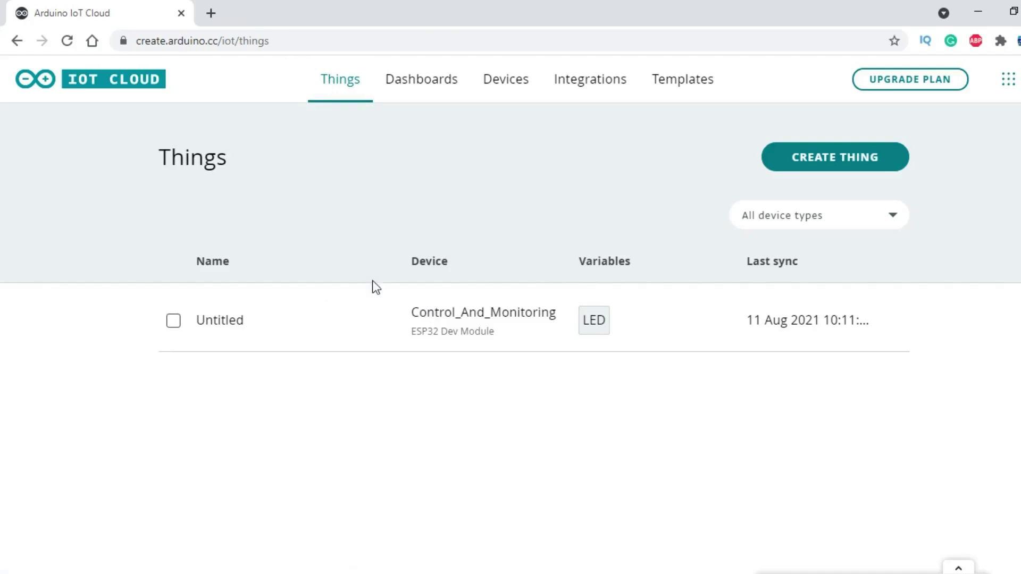
click(410, 327)
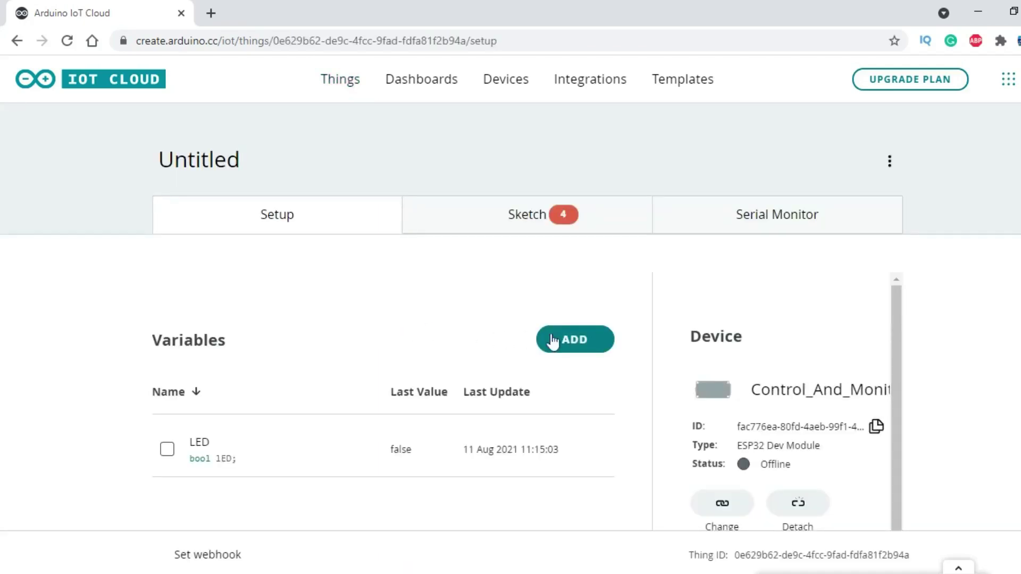
click(571, 345)
click(435, 203)
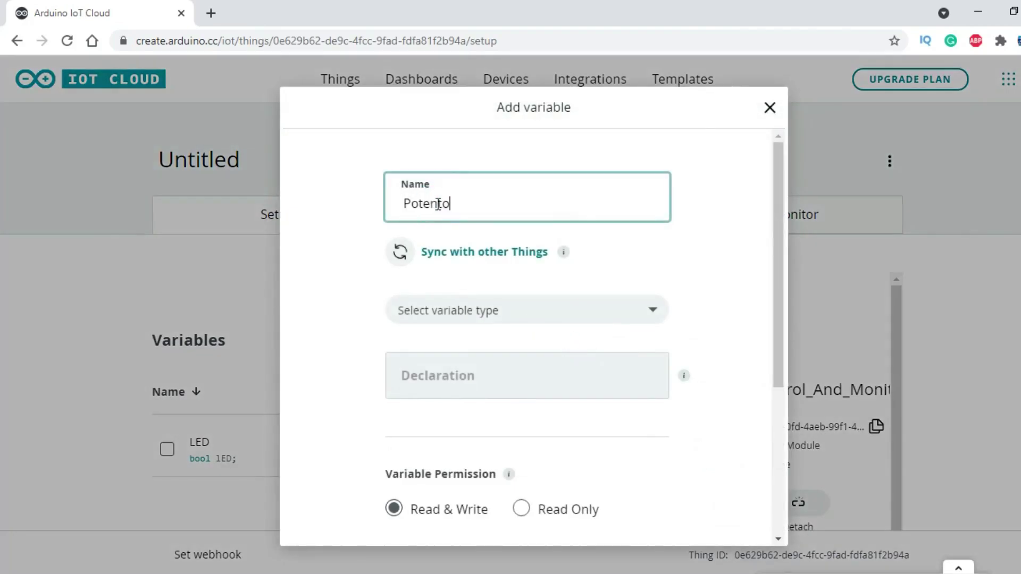
click(531, 313)
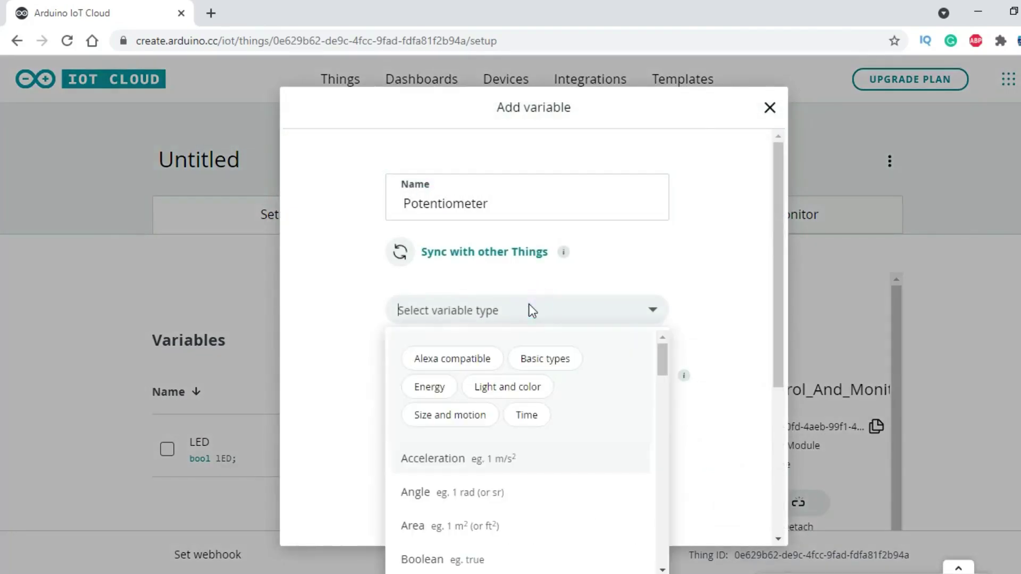
text(int)
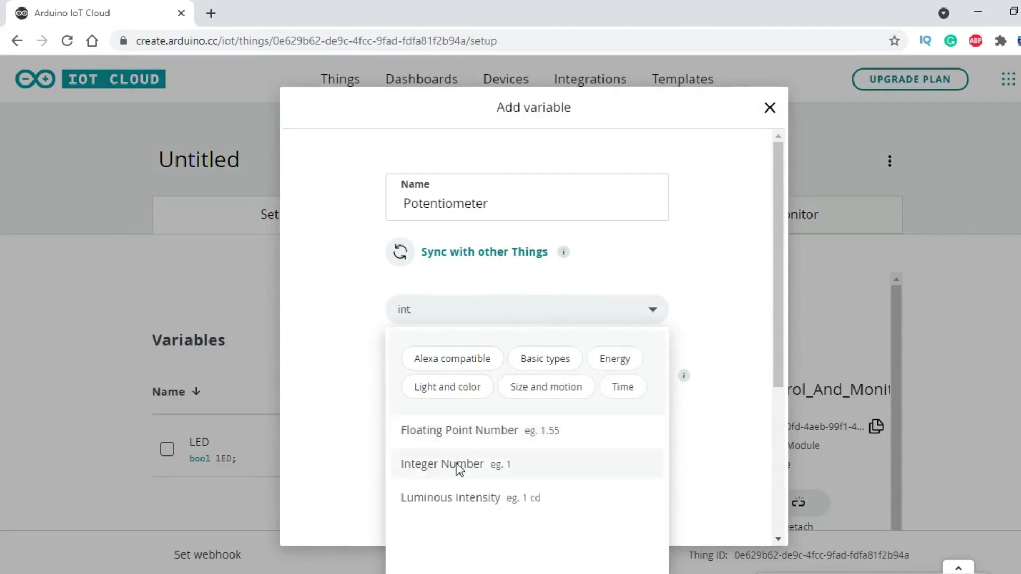
click(475, 464)
scroll(775, 372, down, 2)
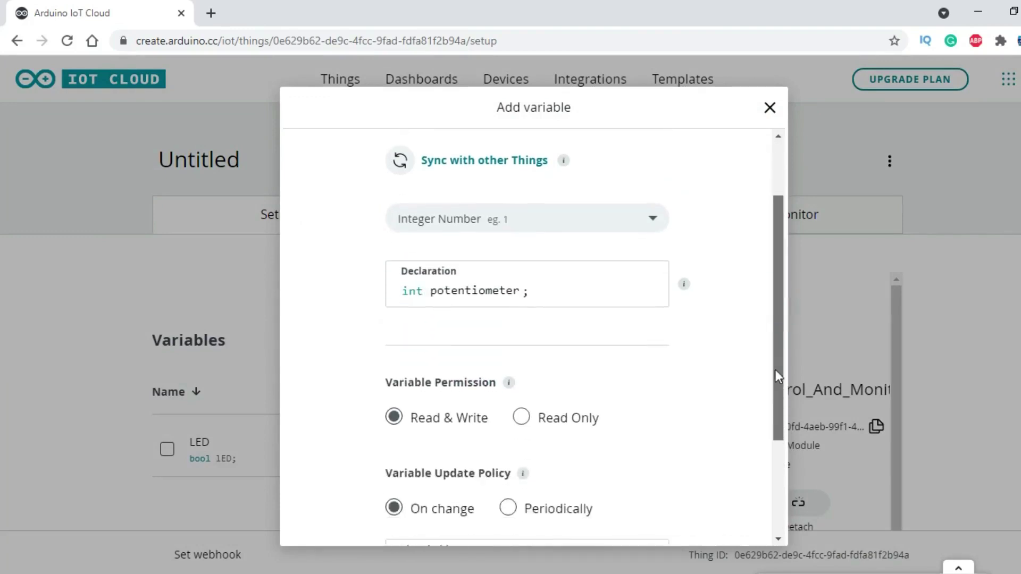
click(540, 403)
scroll(776, 358, down, 2)
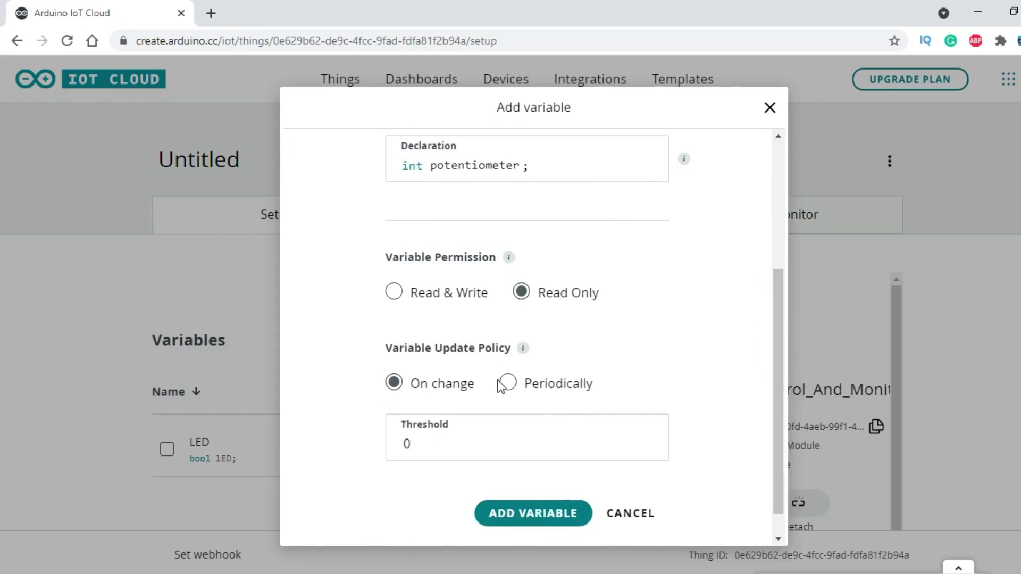
click(531, 517)
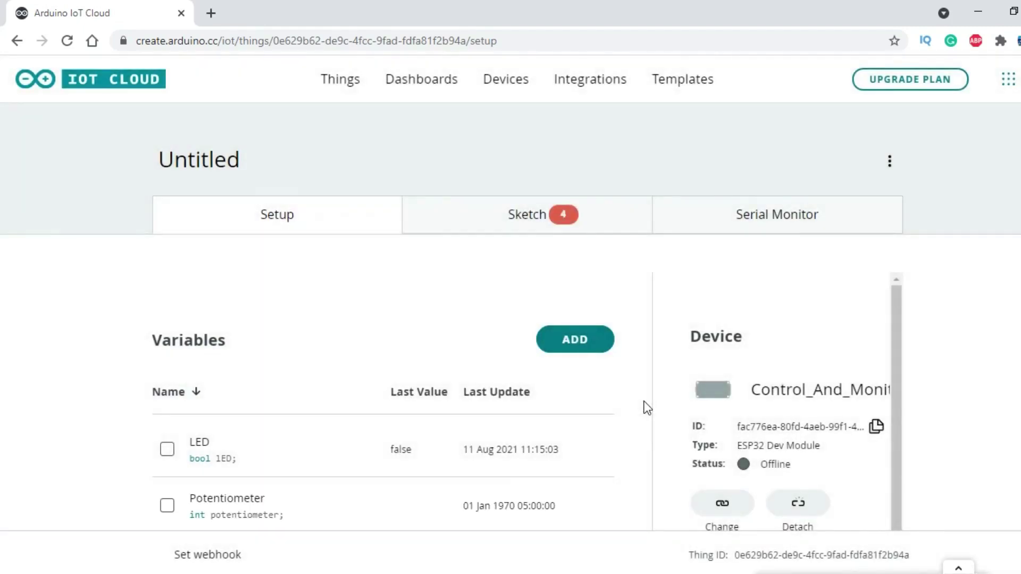
Step: Check the Thing's variable list and sketch for the potentiometer declaration, and open the sketch in the full editor
scroll(641, 355, down, 3)
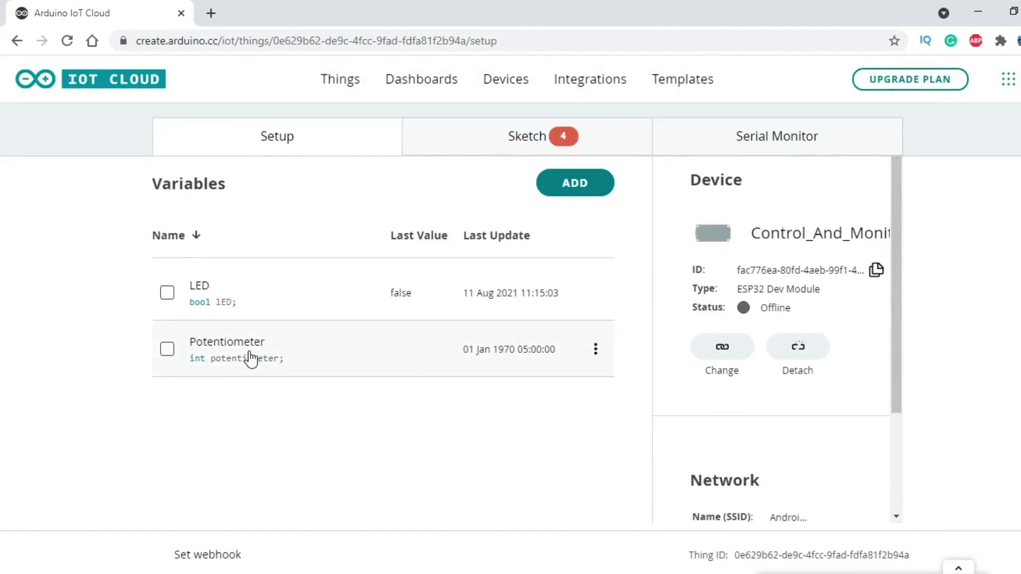
scroll(448, 304, up, 3)
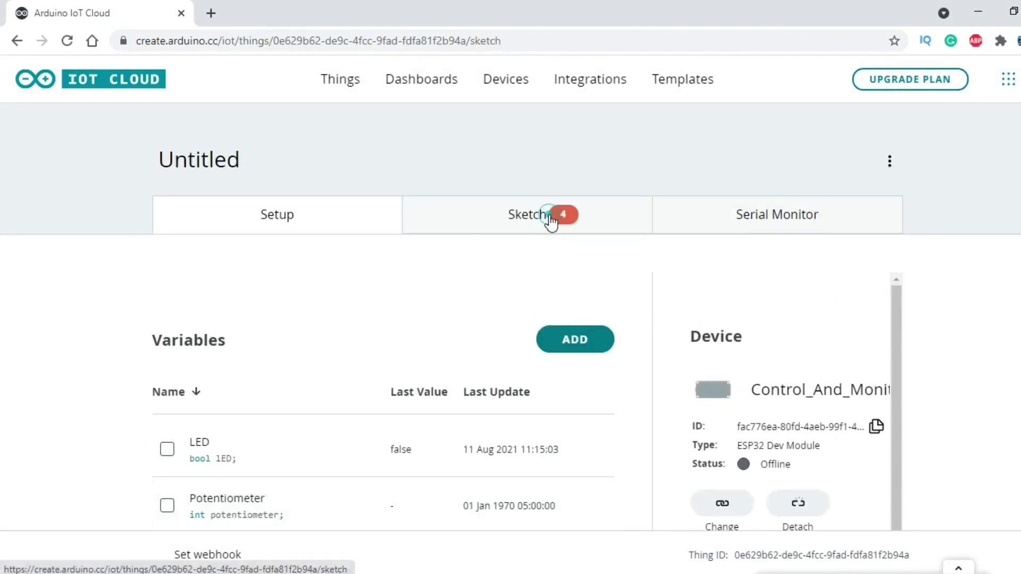
click(549, 223)
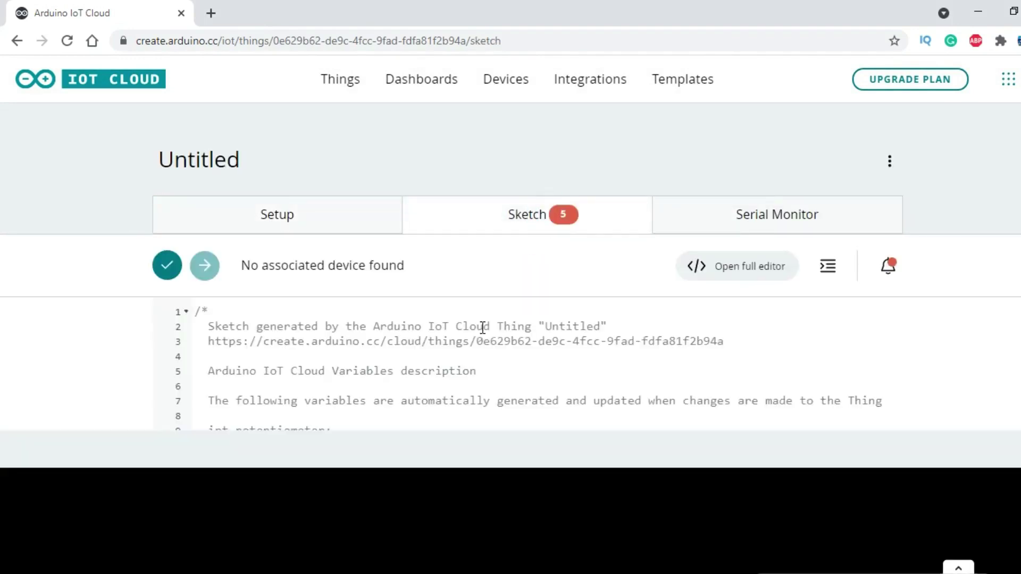
scroll(468, 323, down, 2)
click(301, 276)
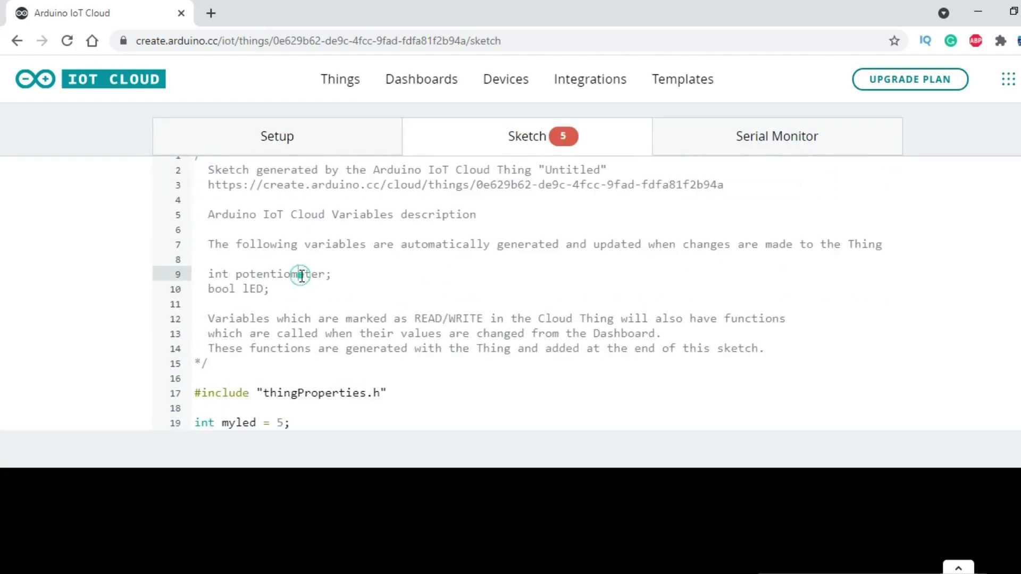
scroll(357, 276, down, 12)
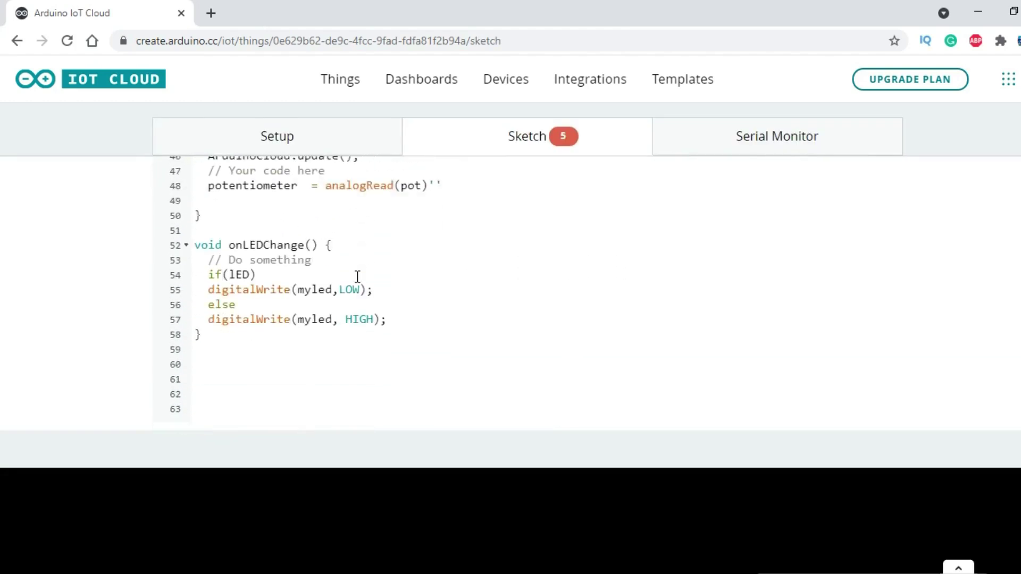
scroll(358, 276, up, 8)
scroll(358, 276, up, 7)
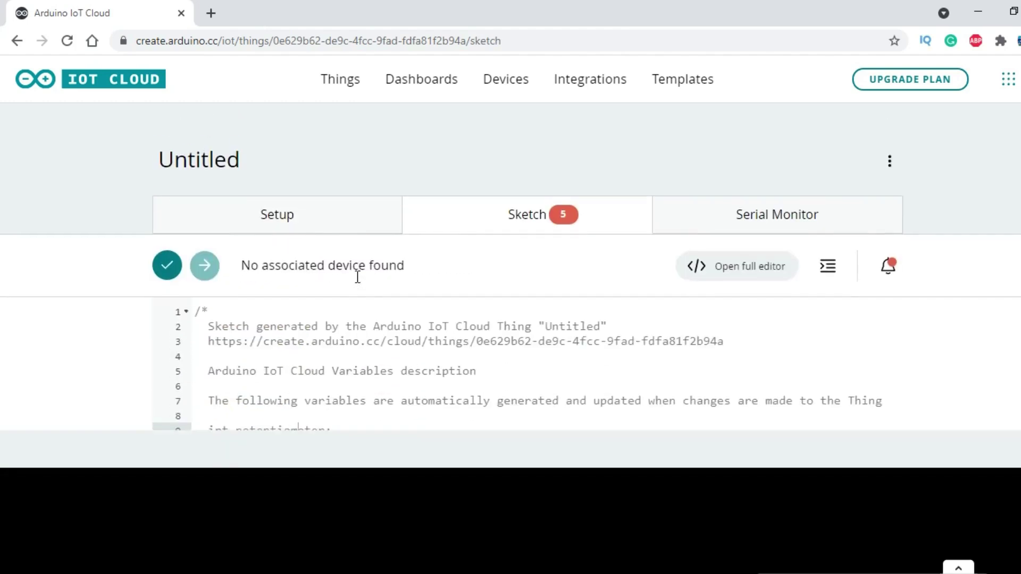
click(735, 266)
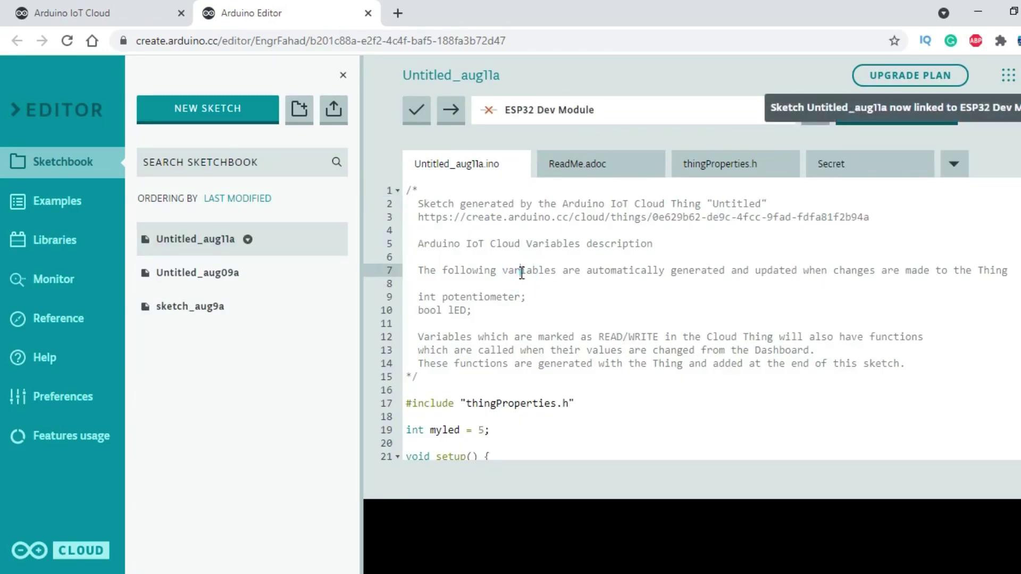
Step: Declare the potentiometer pin with int pot = 35; below the myled declaration
scroll(519, 273, down, 2)
click(493, 336)
key(Return)
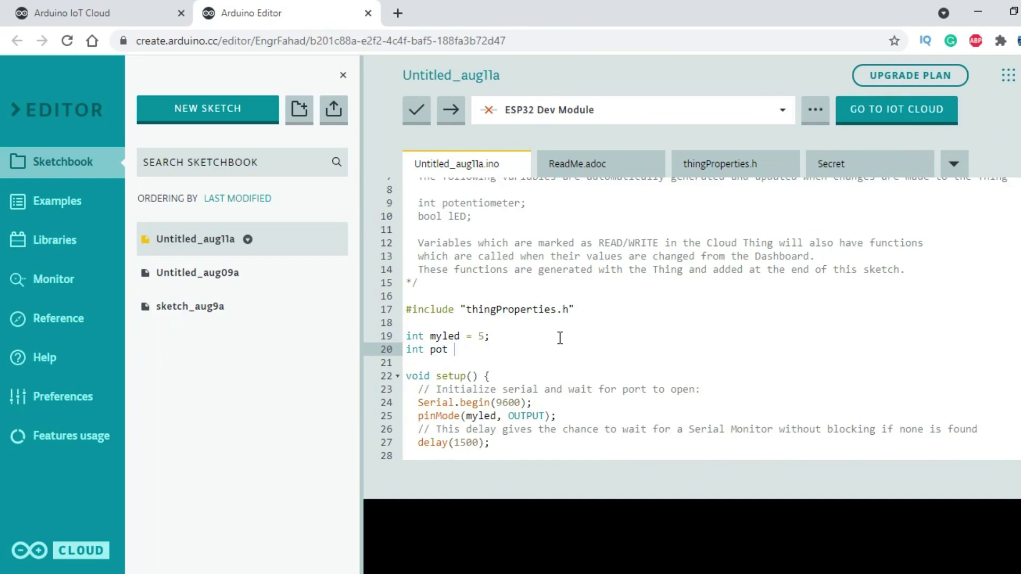
text(int pot = 35')
Step: Configure the potentiometer pin in setup() by adding pinMode(pot,INPUT); after the myled pinMode line
scroll(560, 338, down, 1)
click(578, 367)
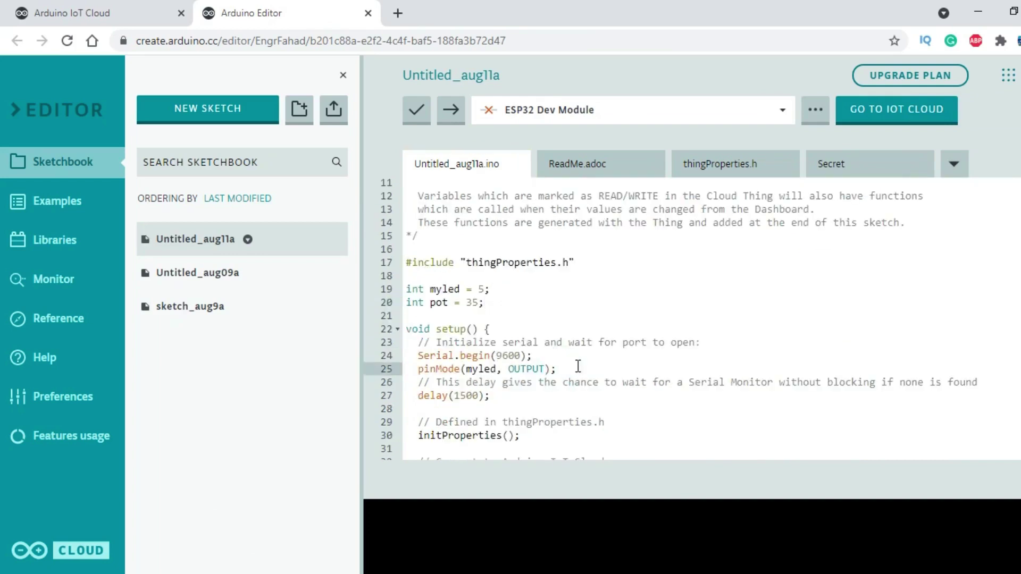
key(Return)
text(pinMode()
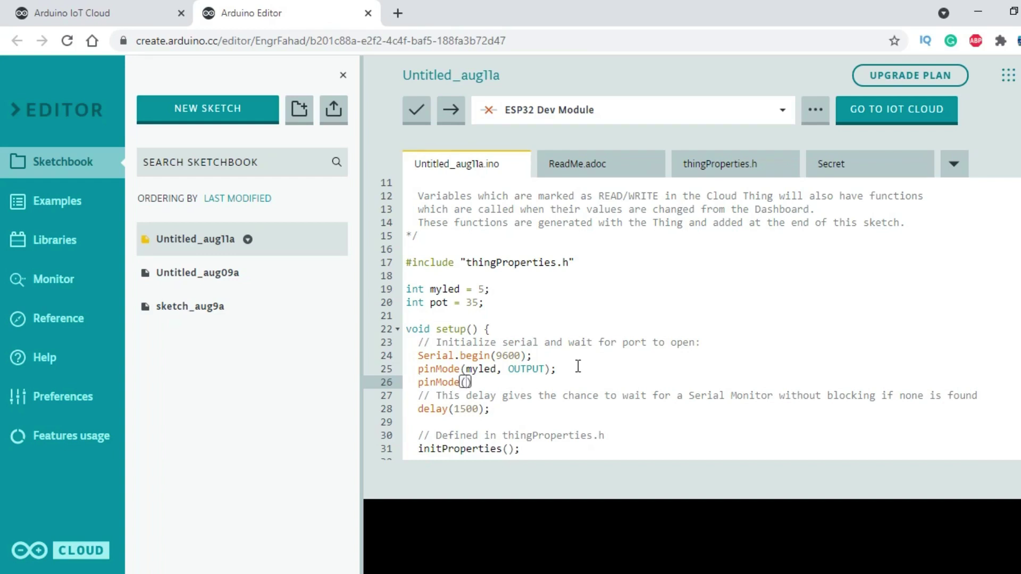
text(pot,INPUT)
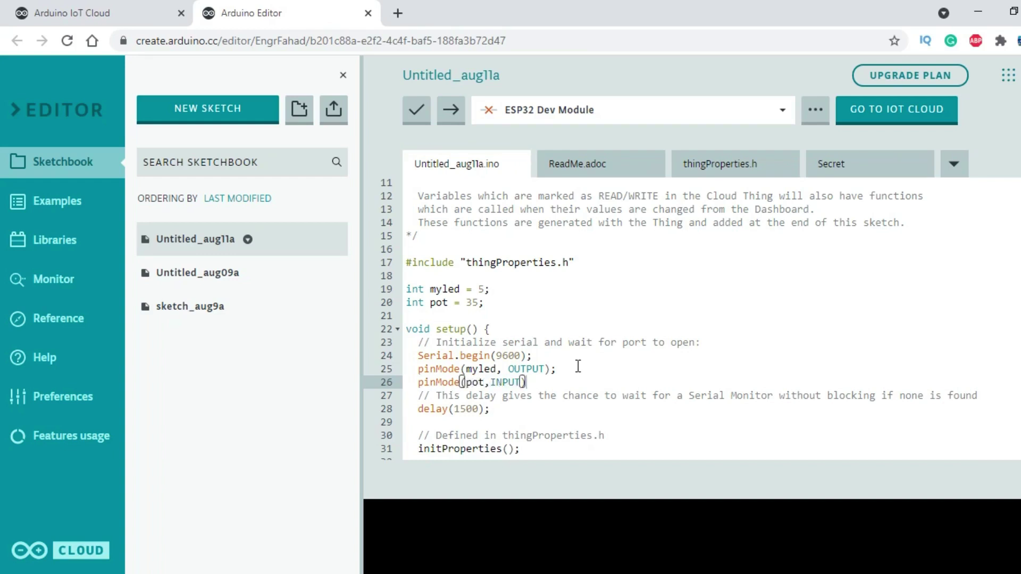
Step: Add potentiometer = analogRead(pot); to loop() below the "Your code here" comment
scroll(578, 367, down, 10)
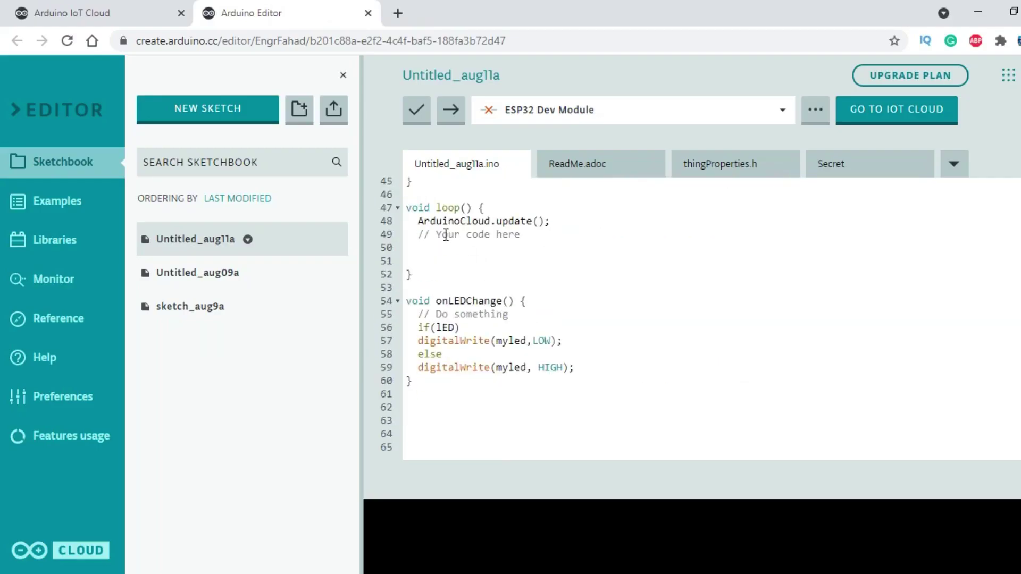
click(503, 254)
text(potentiometer)
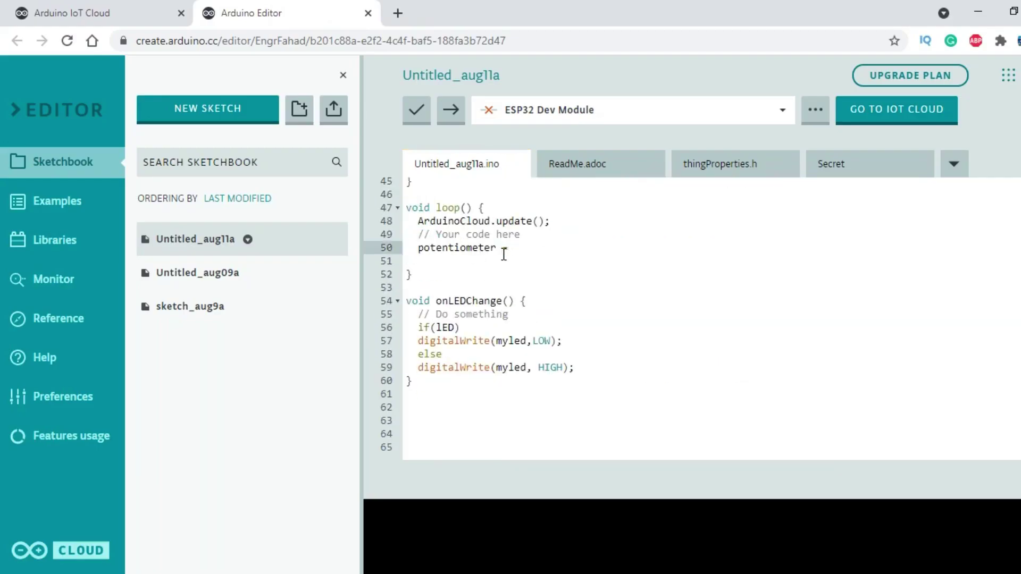
text( = analogRead(pot)
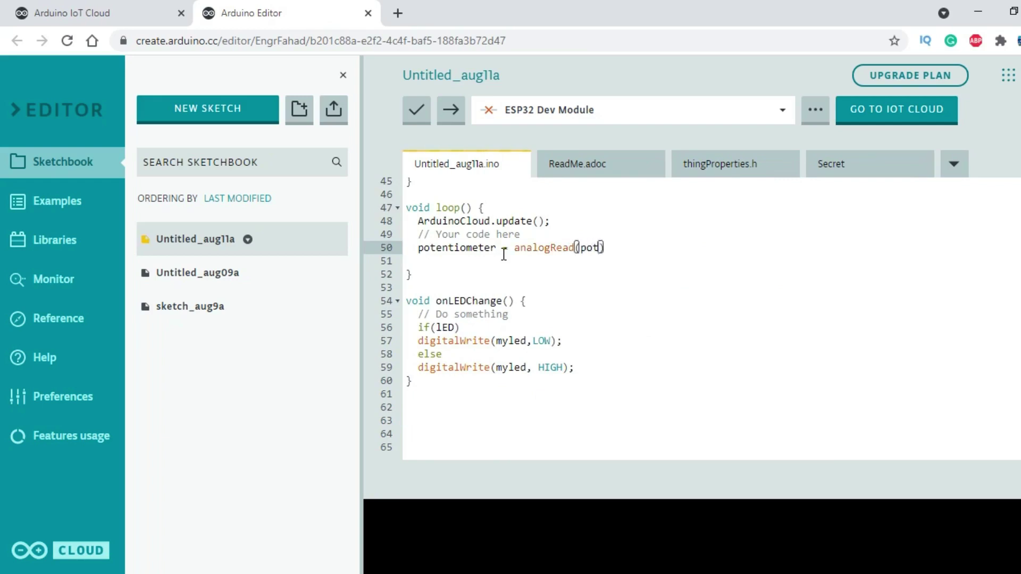
key(Down)
click(600, 245)
text(;)
Step: Review the edited sketch, verify it and upload it to the ESP32 board
scroll(490, 301, up, 9)
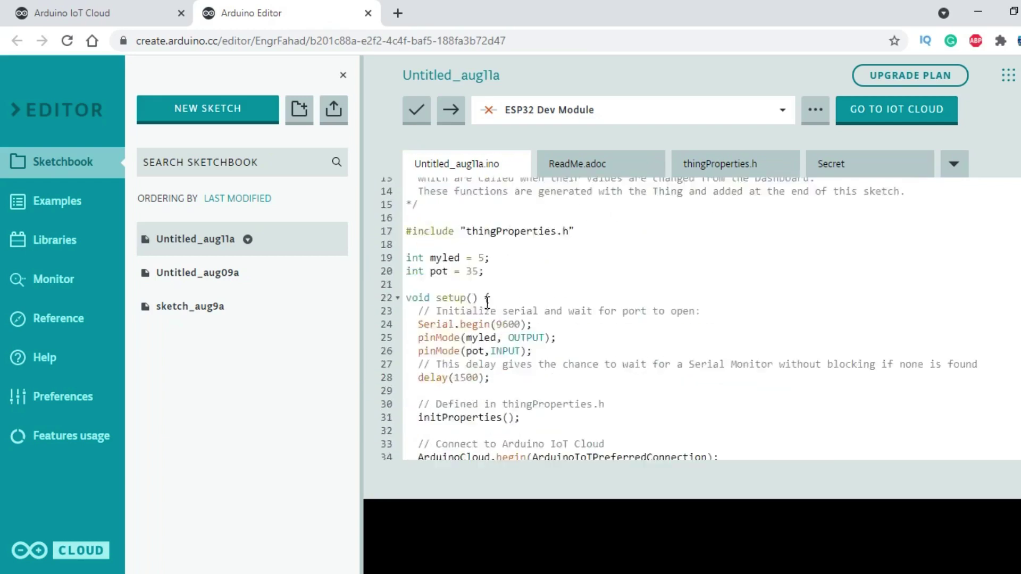
scroll(490, 301, down, 8)
click(418, 112)
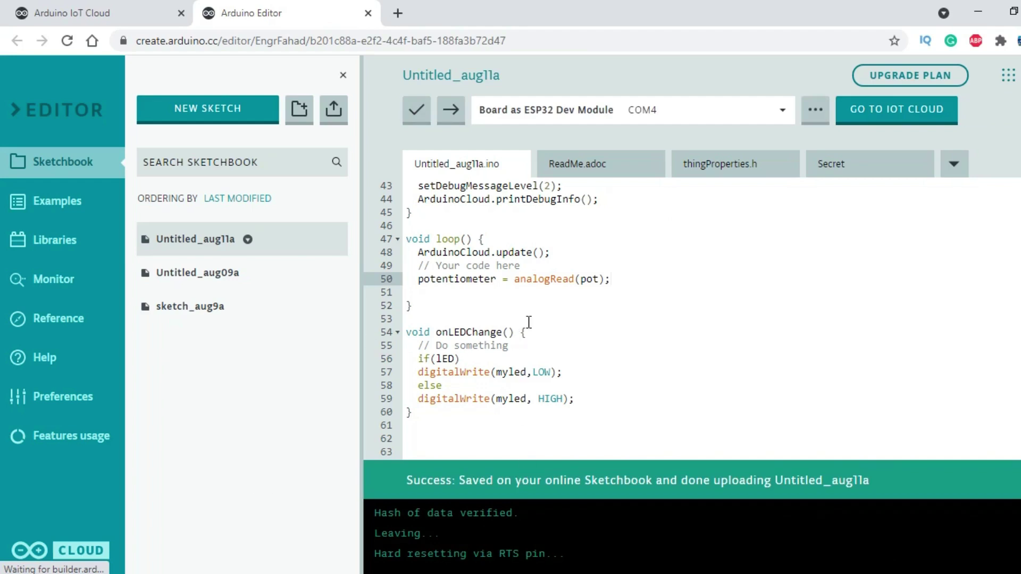
Step: Return to IoT Cloud and open the Control and Monitoring dashboard in edit mode
click(125, 16)
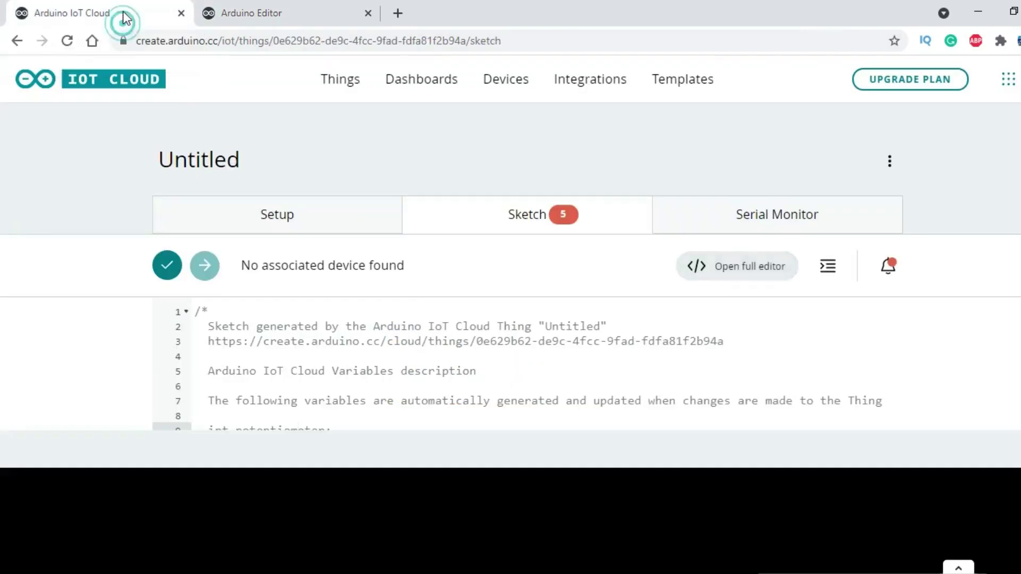
click(428, 82)
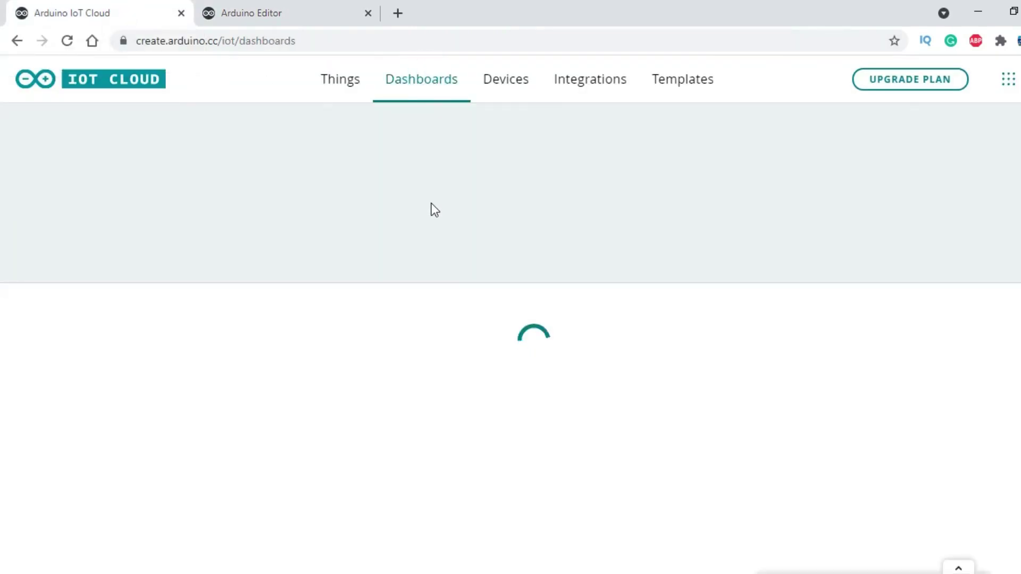
click(346, 326)
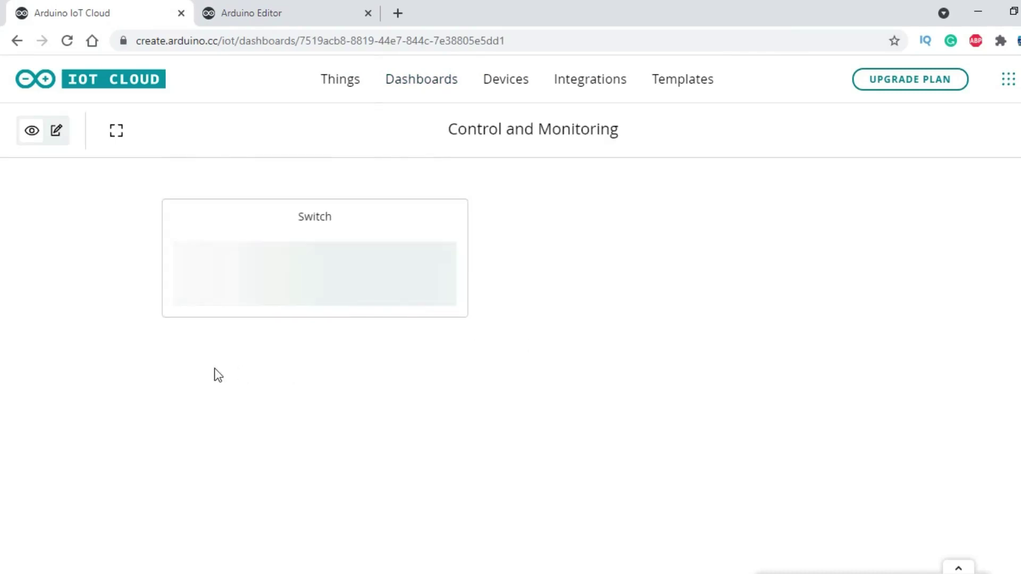
click(57, 132)
Step: Add a Gauge widget to the Control and Monitoring dashboard and name it Pot
click(142, 134)
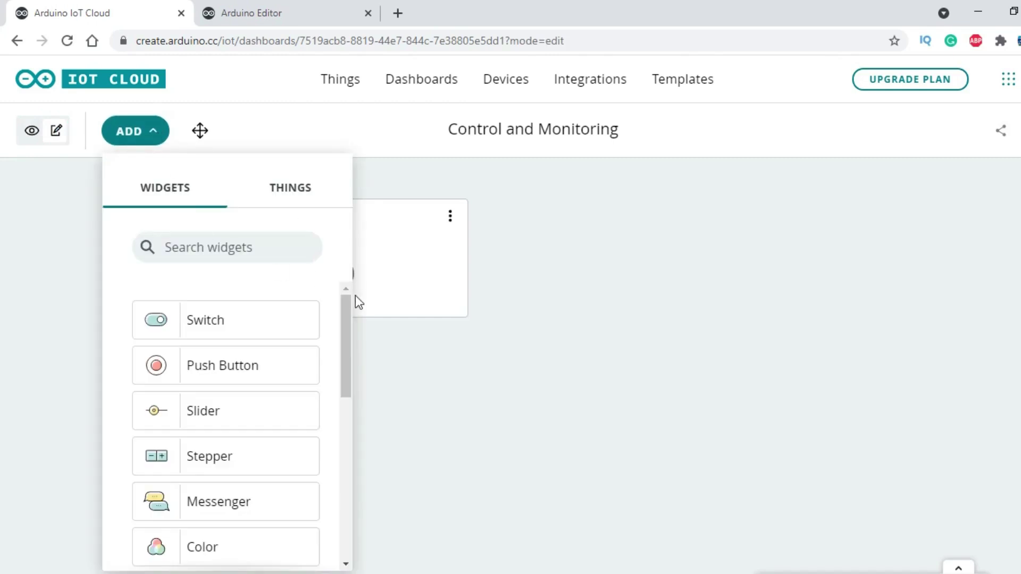
drag(347, 299, 352, 394)
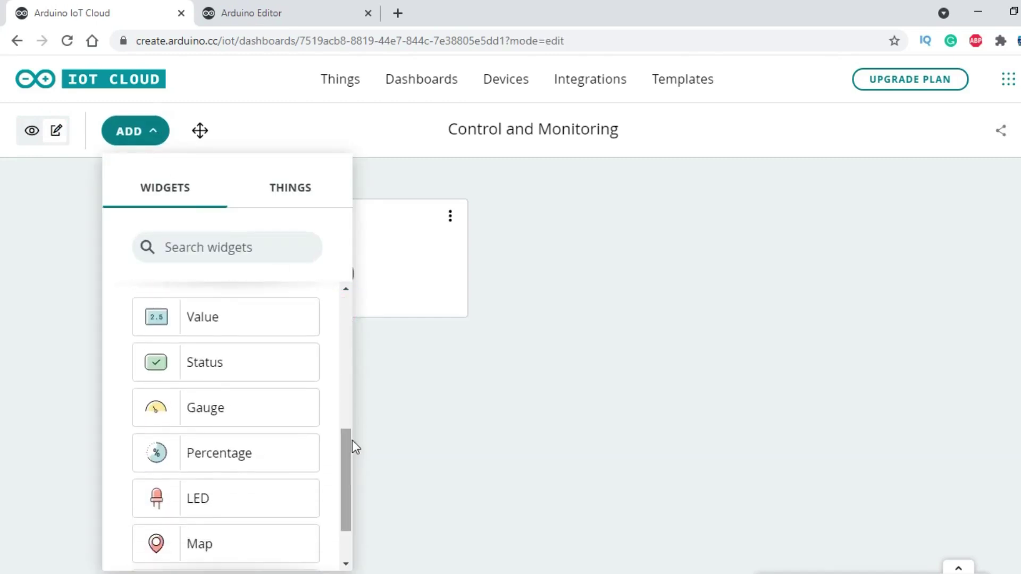
click(213, 413)
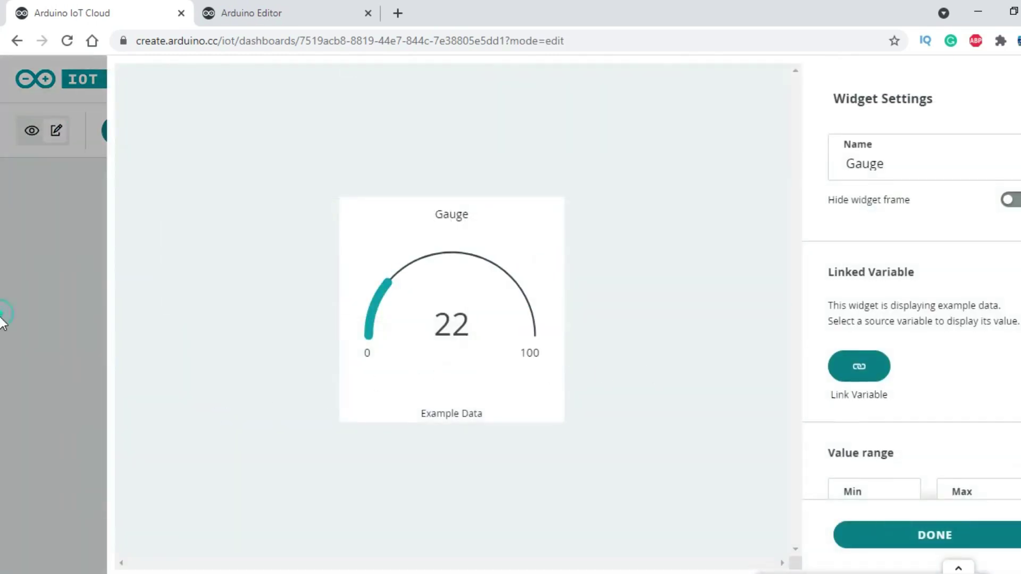
double_click(836, 150)
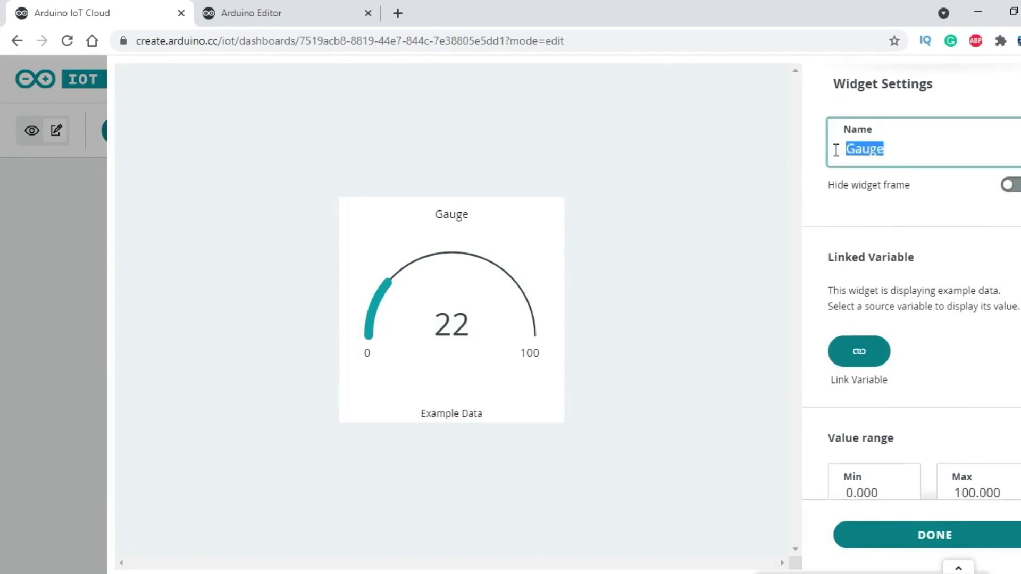
text(Pot)
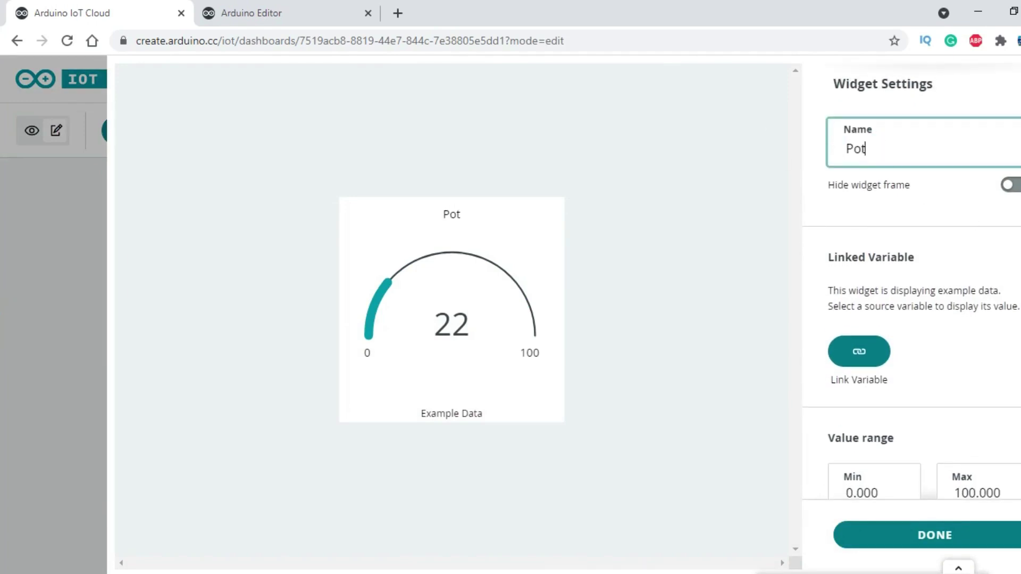
Step: Link the Pot gauge to the Potentiometer variable of the Untitled thing
click(855, 326)
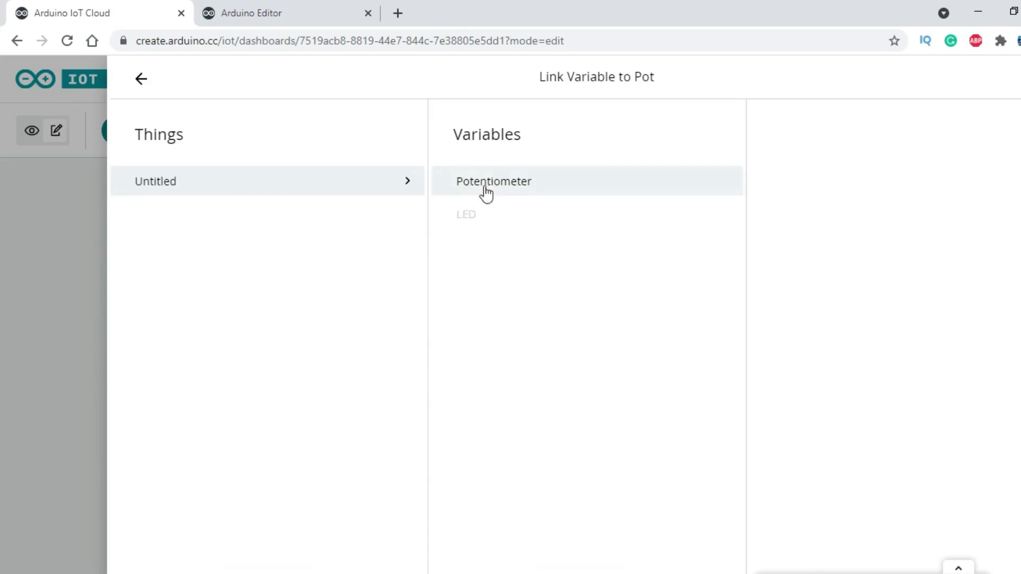
click(487, 183)
click(869, 380)
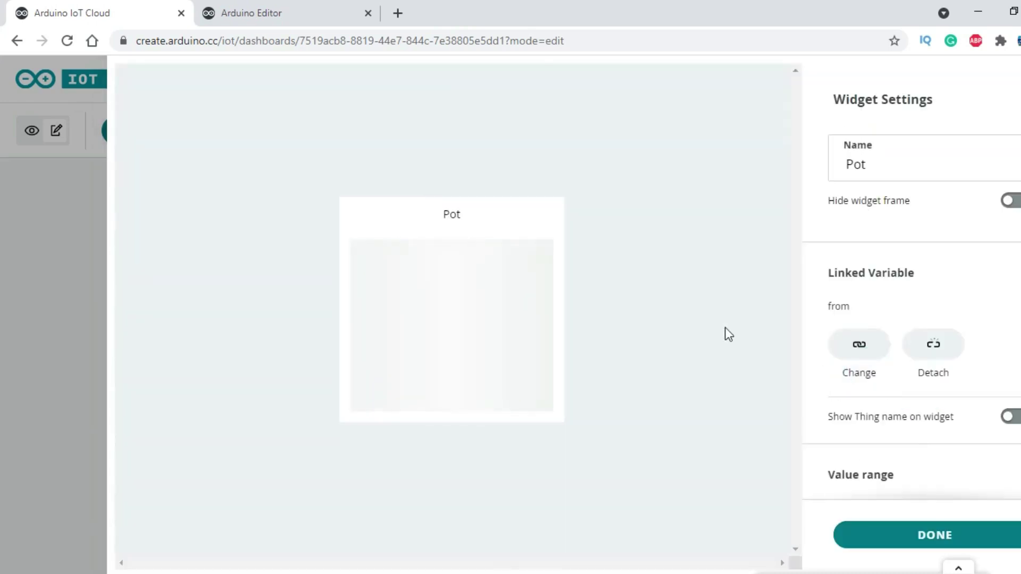
Step: Set the Pot gauge's maximum value to 4095 and finish the widget settings
scroll(821, 352, down, 1)
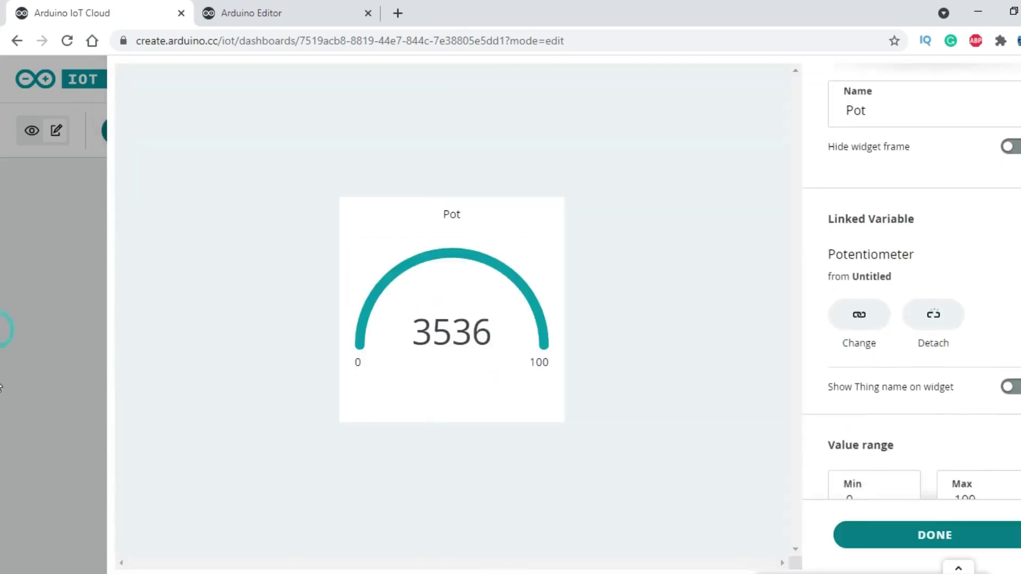
double_click(992, 460)
text(4)
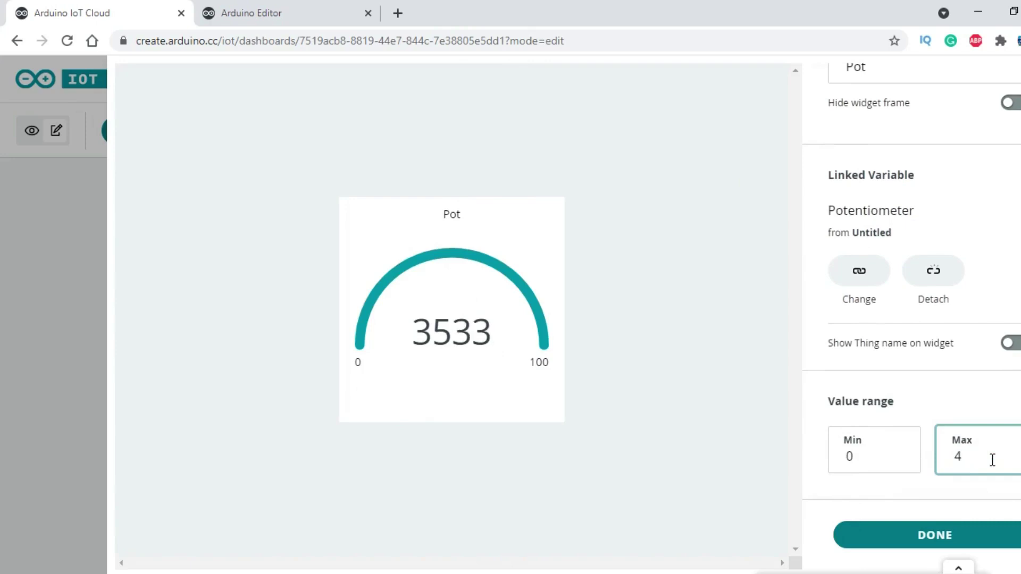
text(095)
click(927, 533)
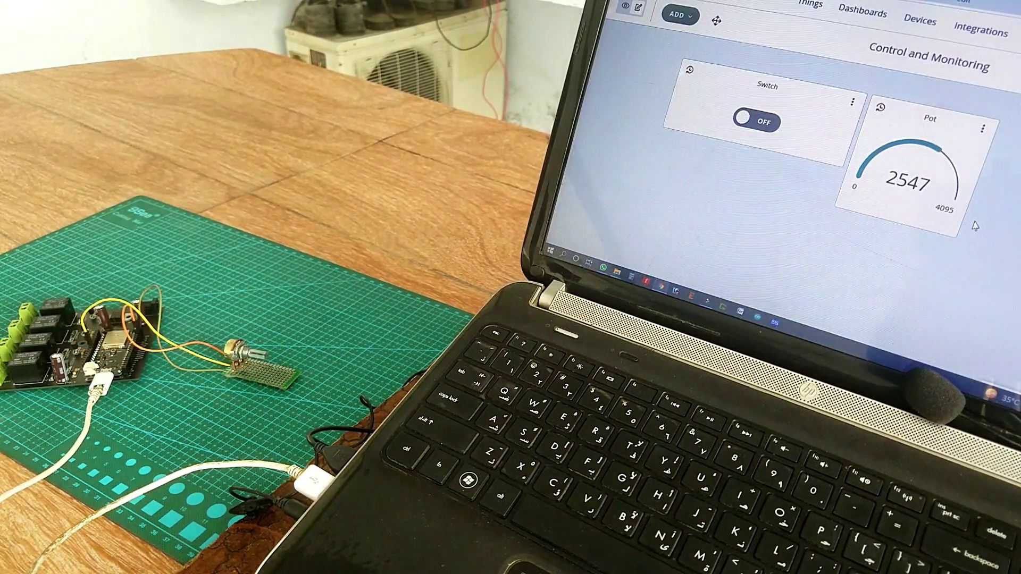
Step: Test the ESP32's LED by toggling the dashboard's Switch widget on, off and on again
click(760, 121)
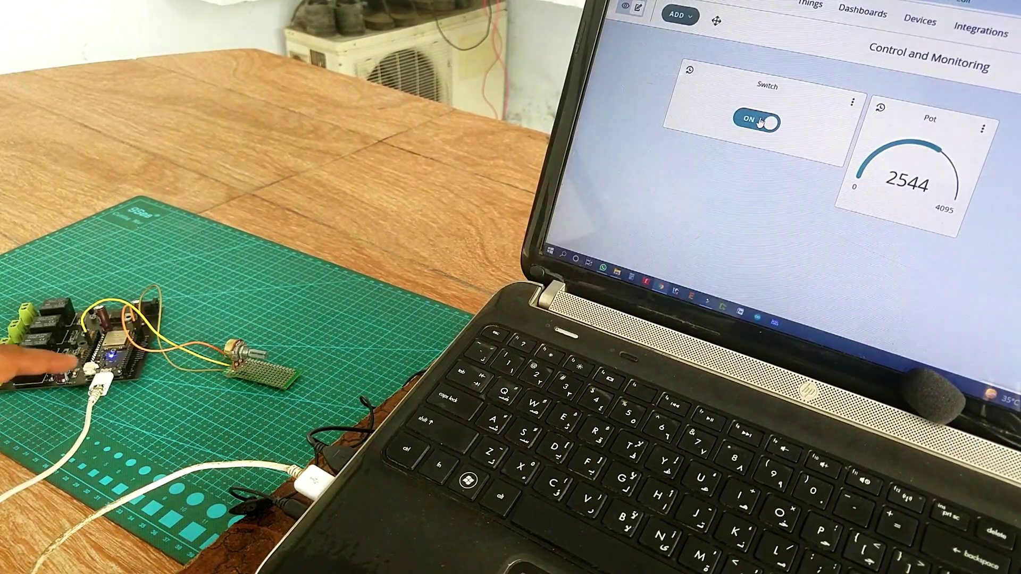
click(761, 123)
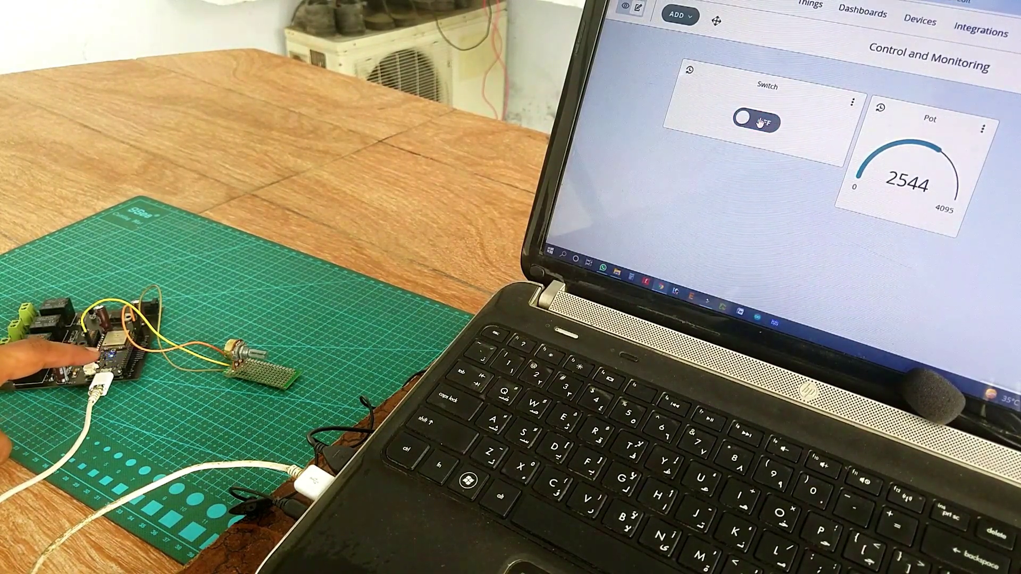
click(761, 122)
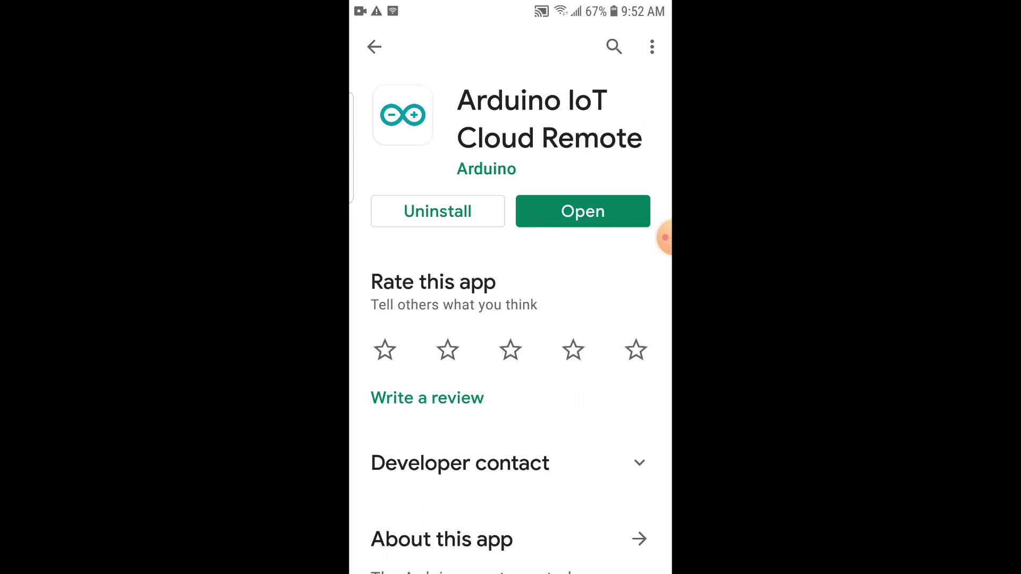
scroll(510, 319, down, 3)
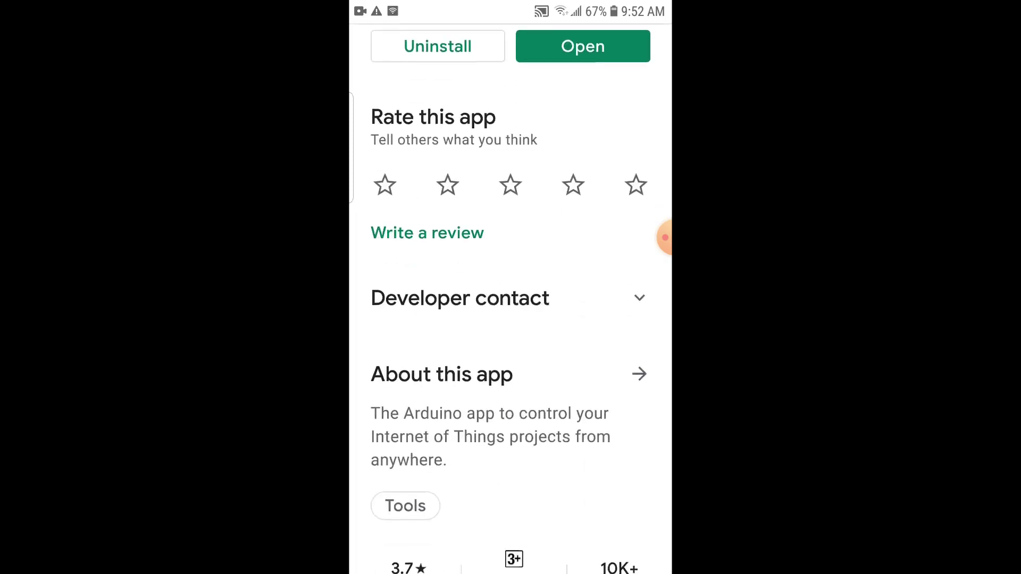
scroll(511, 319, up, 3)
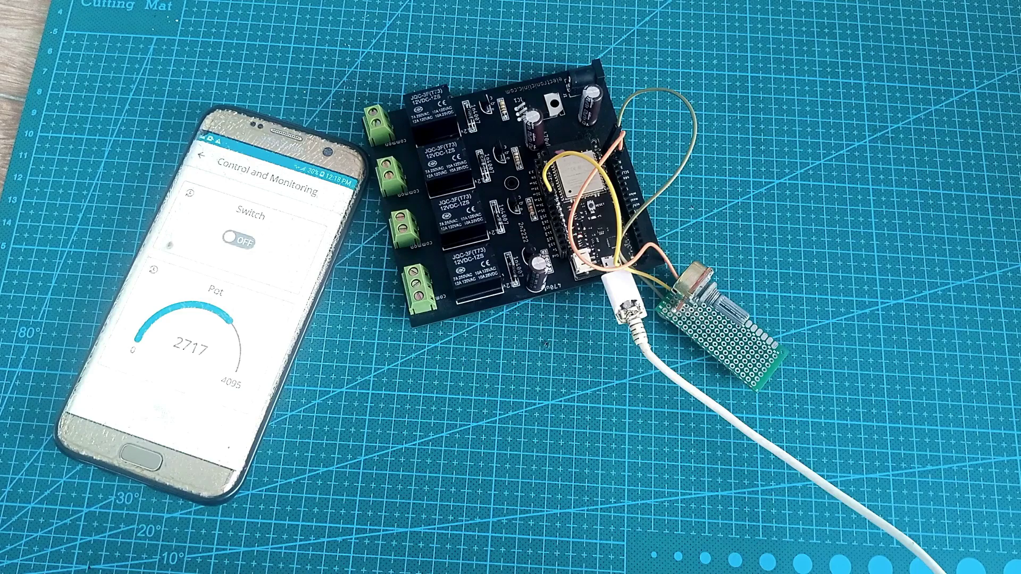
Step: In the Arduino IoT Cloud Remote phone app, toggle the Switch widget on, off and on again to test the LED
click(238, 241)
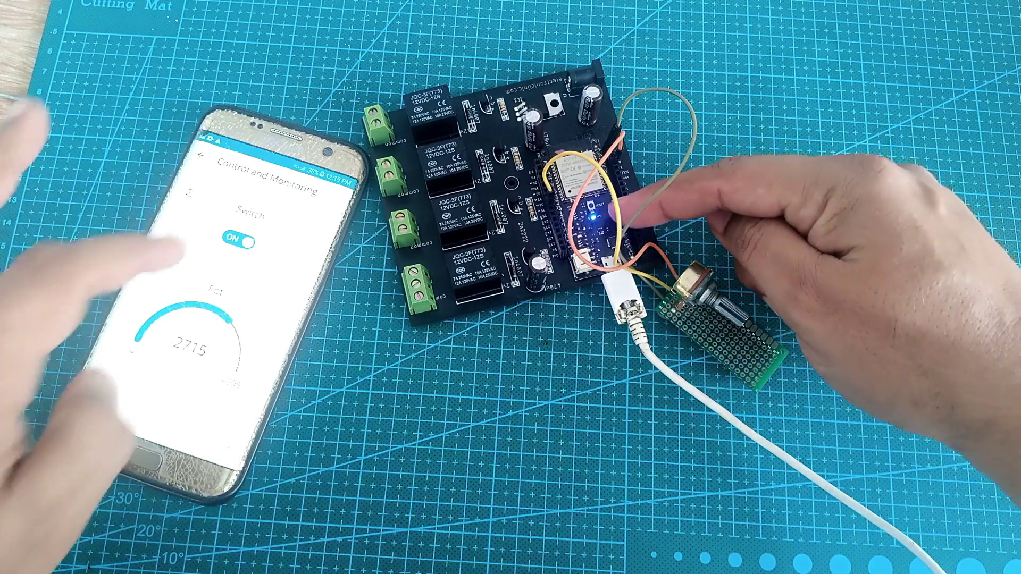
click(238, 240)
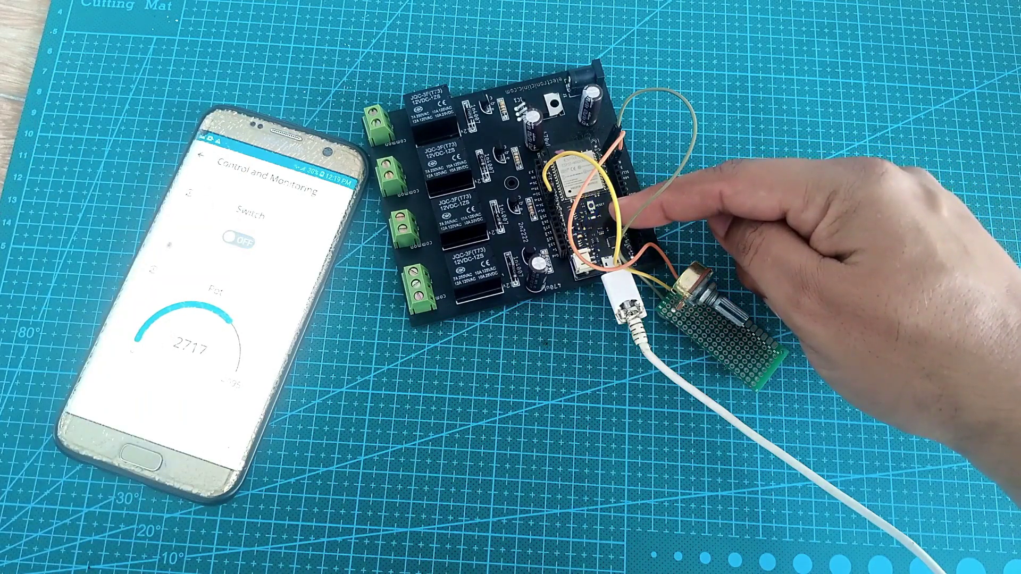
click(238, 241)
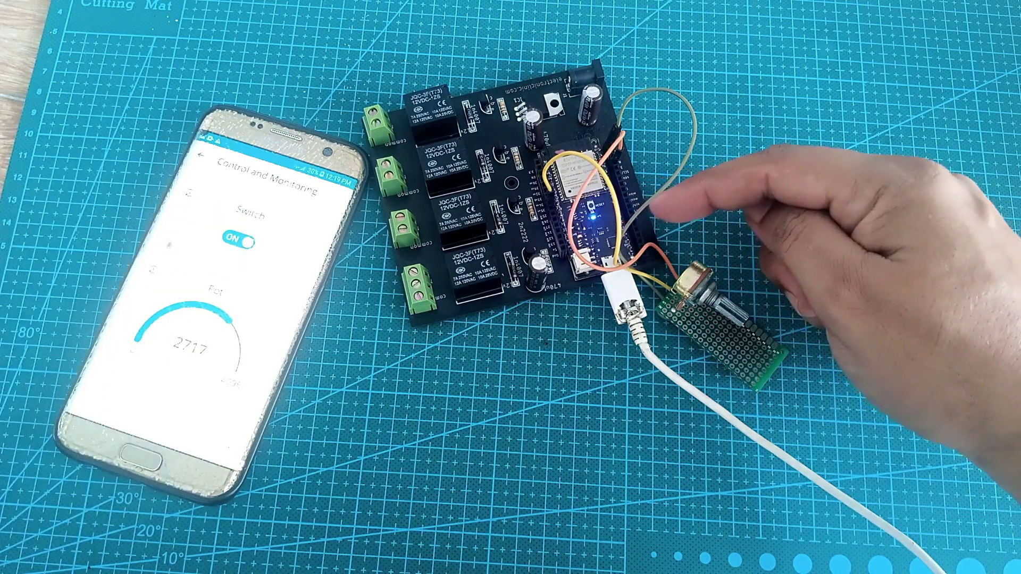